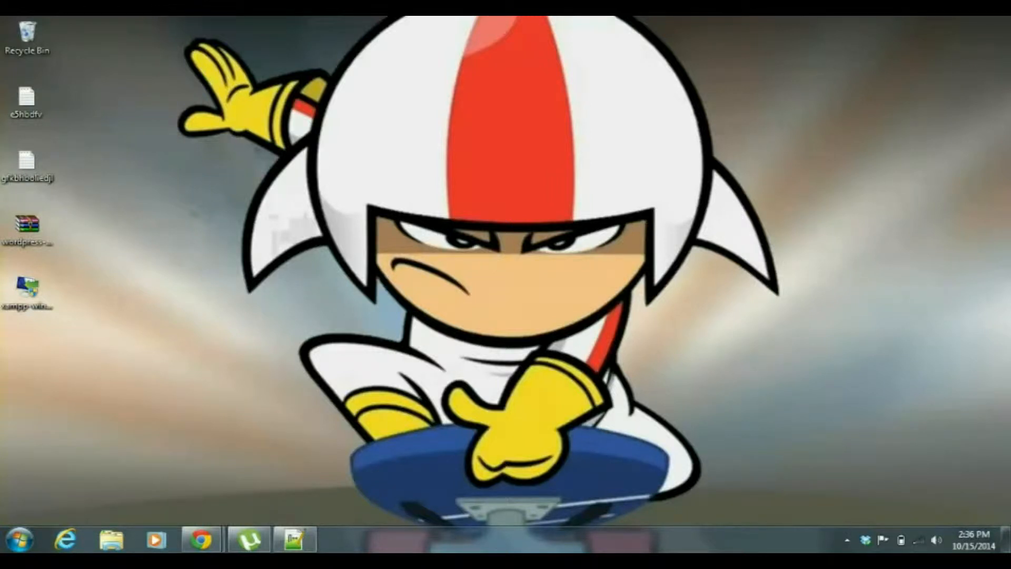
Switch to Notepad++ and go through the four checklist lines for setting up XAMPP and WordPress.
click(295, 539)
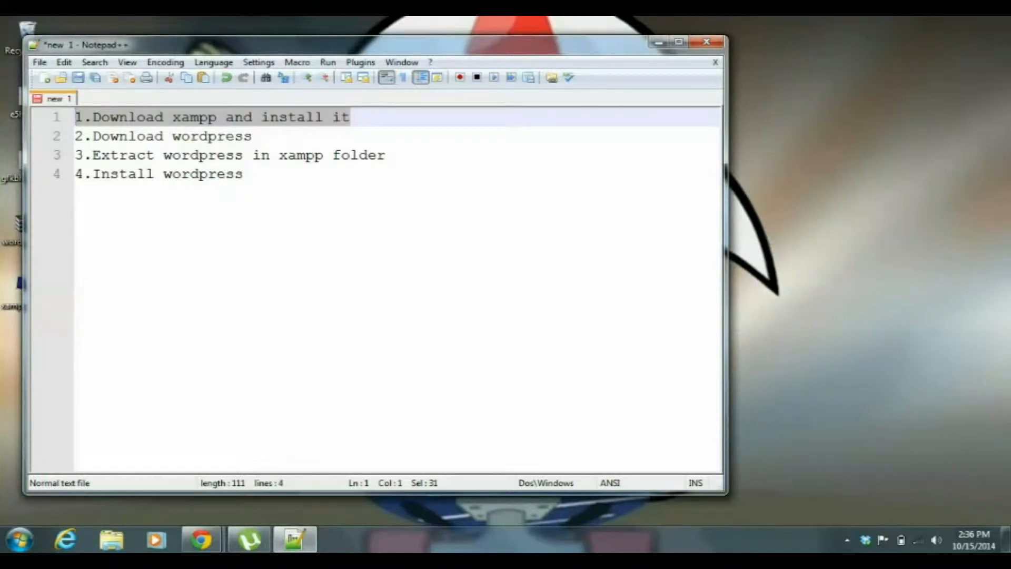
click(350, 117)
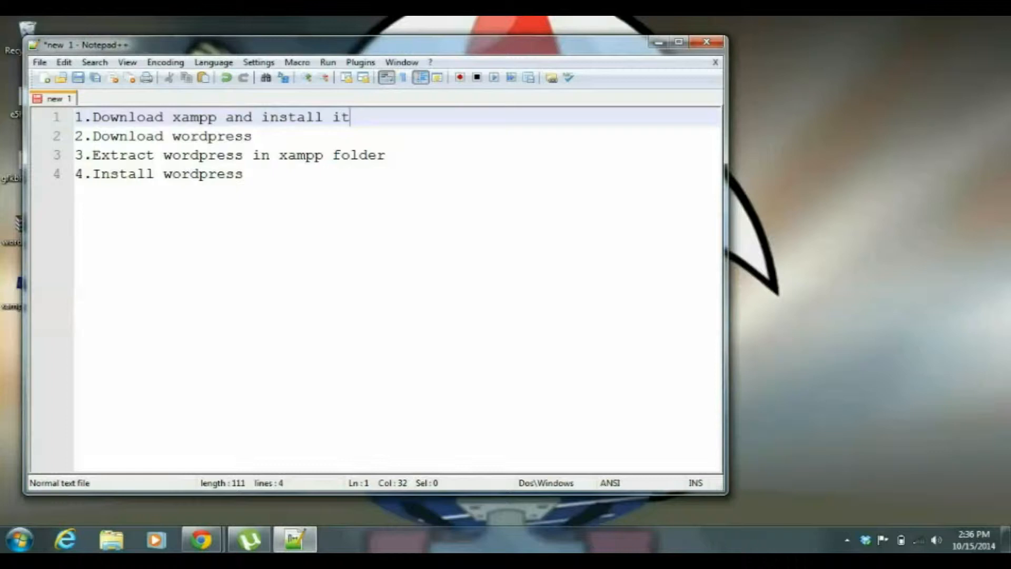
drag(253, 136, 74, 136)
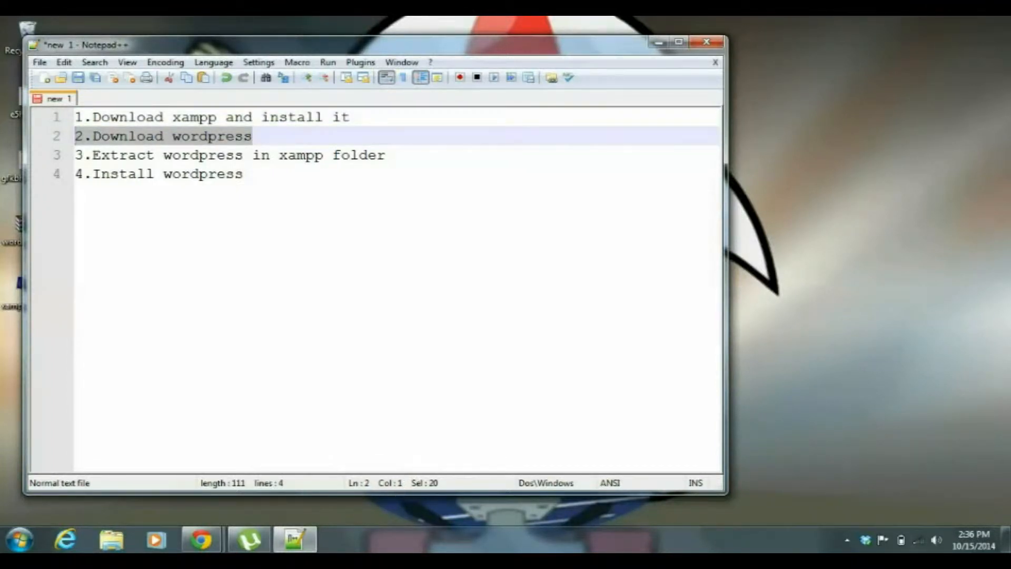
drag(386, 155, 93, 155)
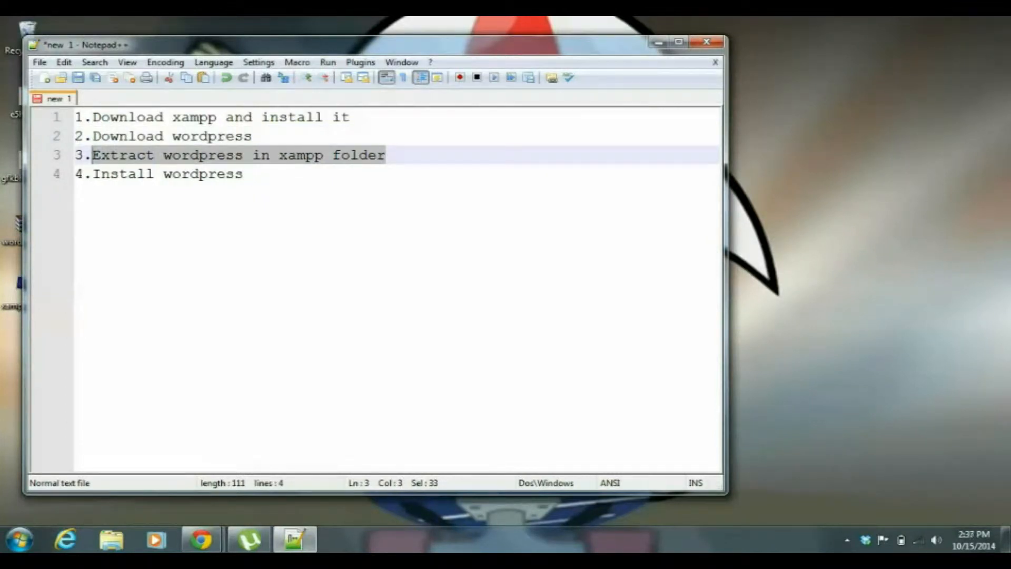
drag(242, 174, 76, 174)
click(243, 174)
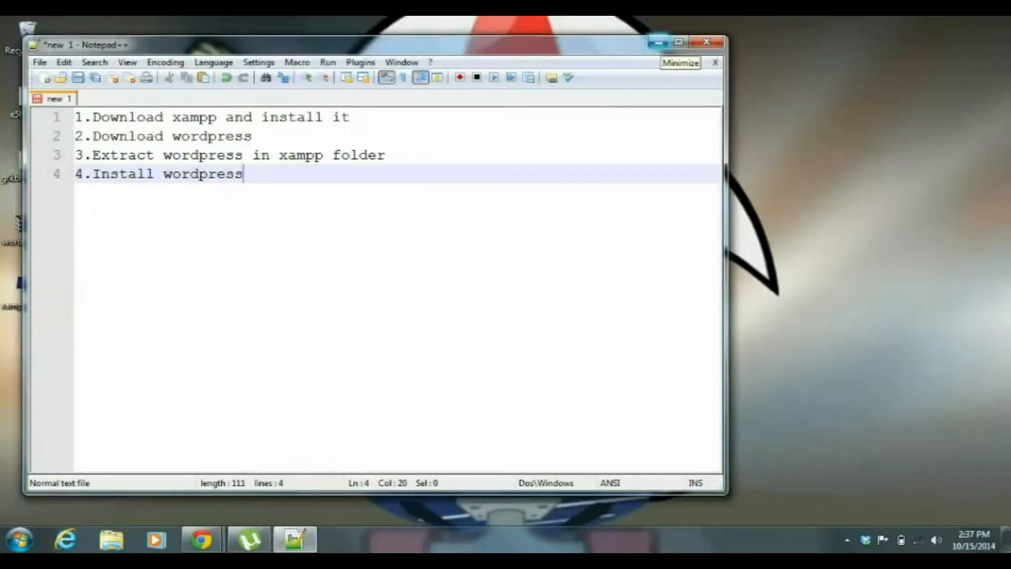
click(658, 42)
Switch to Chrome and examine the XAMPP for Windows downloads on the Apache Friends download page.
key(alt+Tab)
key(Tab)
key(alt+Tab)
key(Tab)
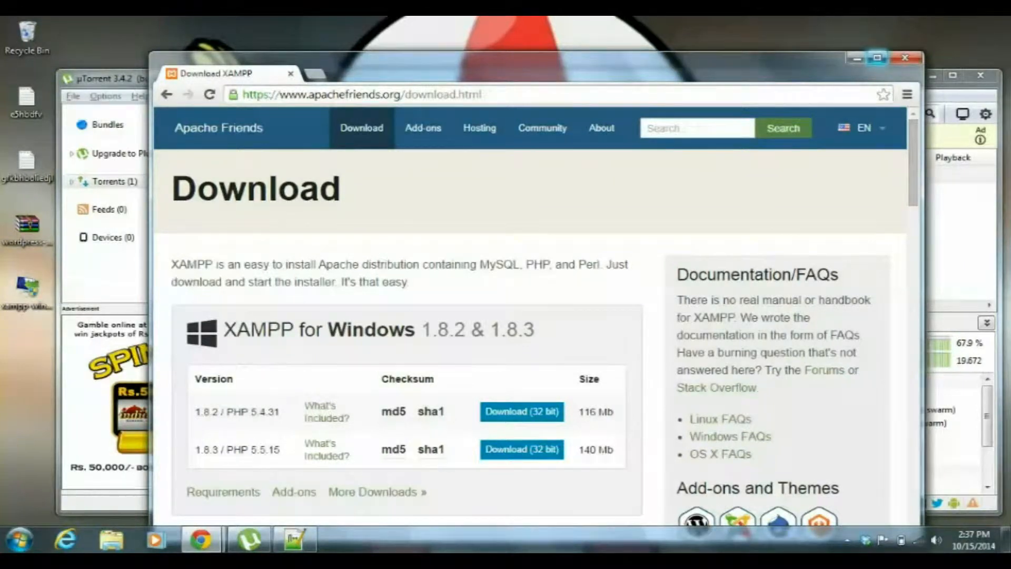
click(877, 58)
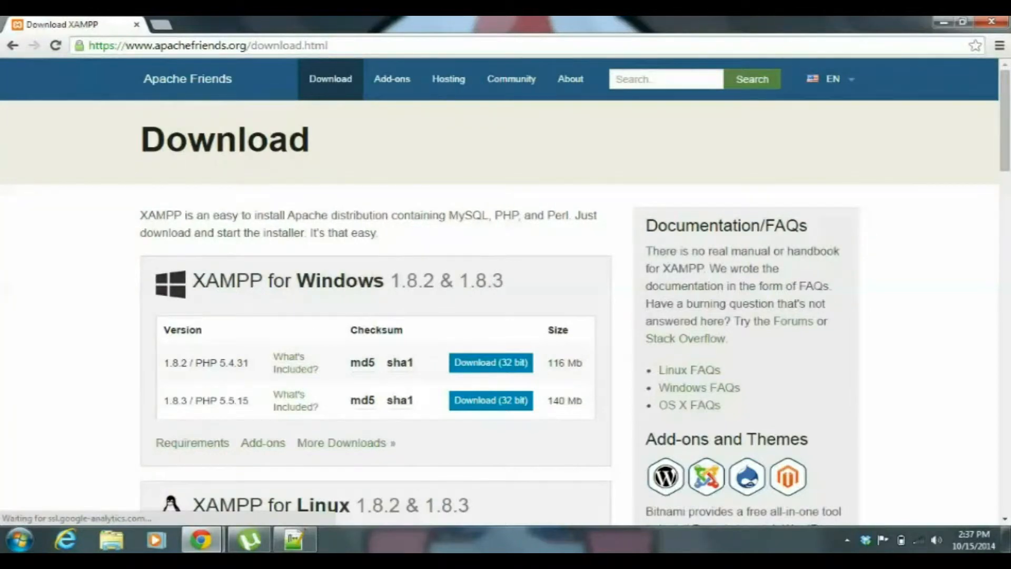
scroll(506, 295, down, 3)
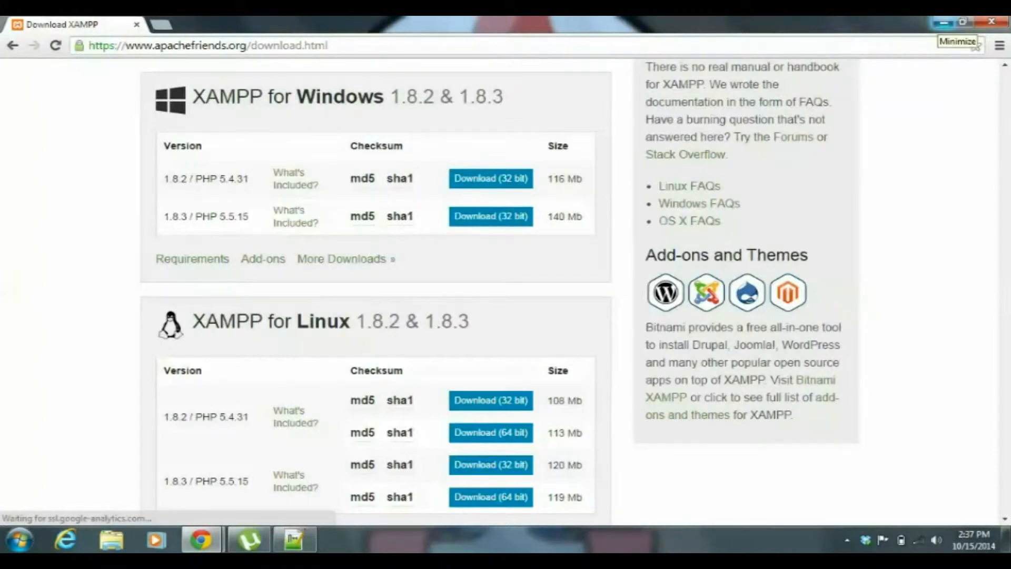
click(945, 22)
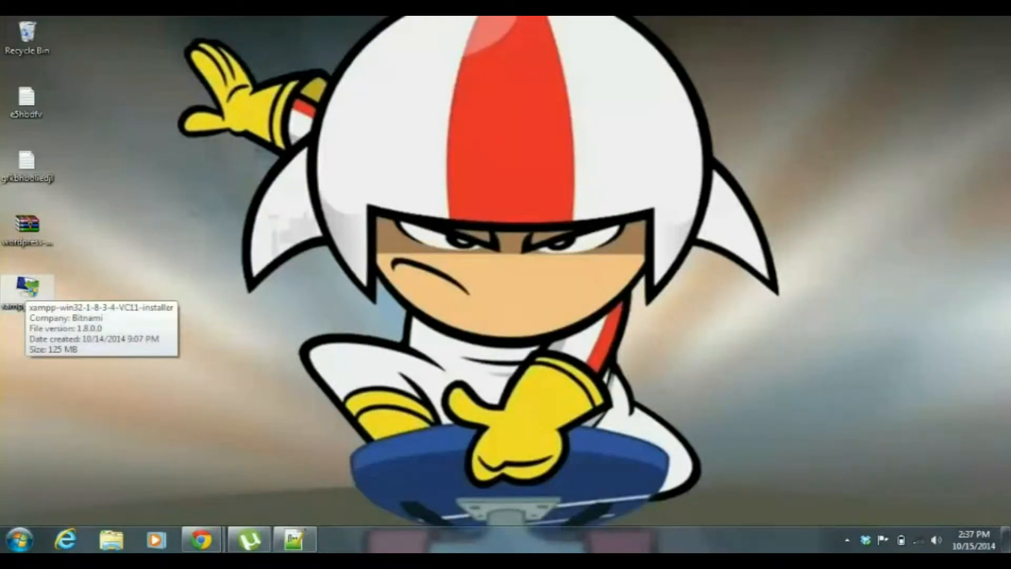
Launch the XAMPP installer from the desktop, accept the antivirus and UAC notices, and continue to component selection.
click(26, 290)
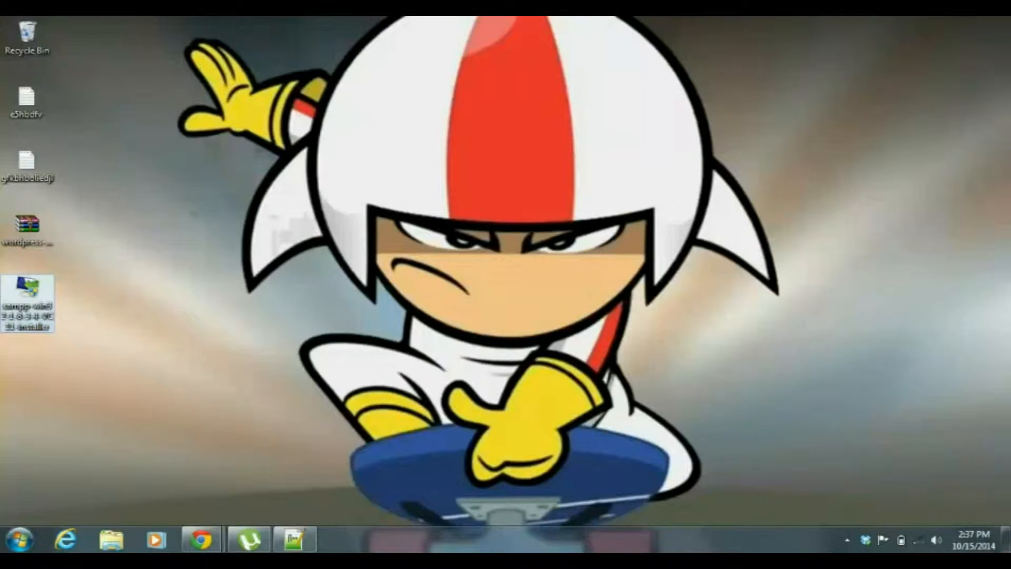
click(121, 311)
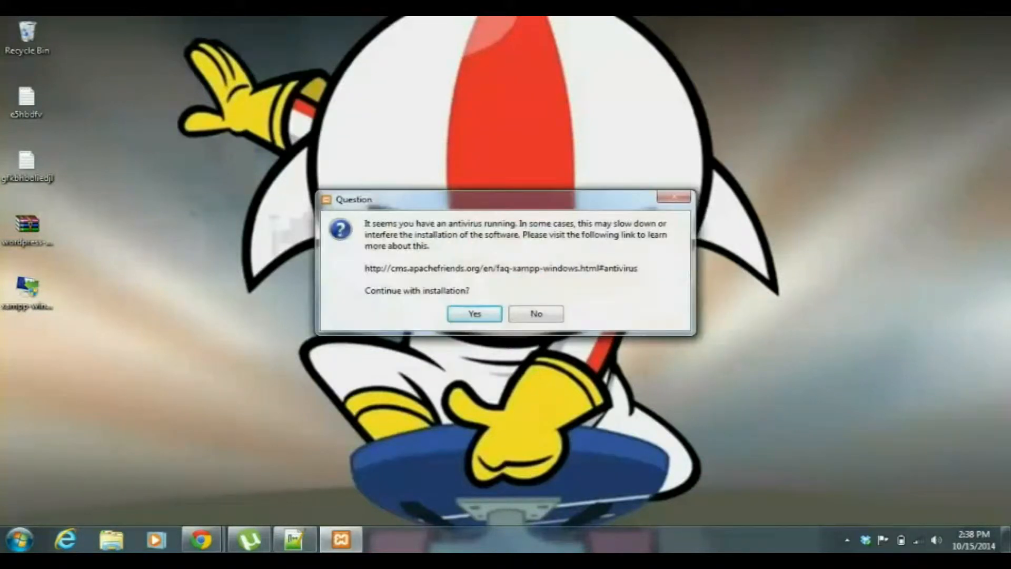
key(Return)
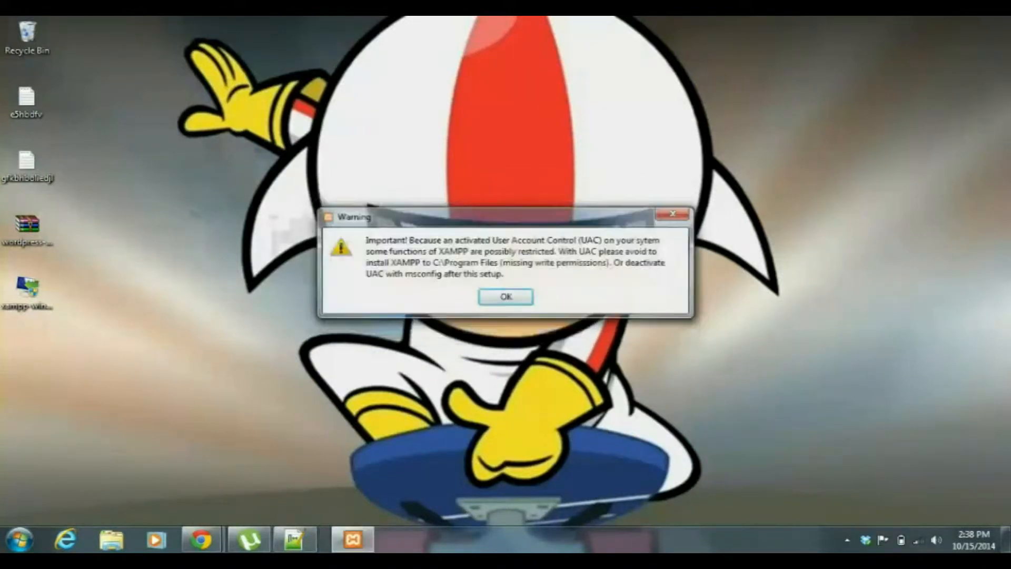
key(Return)
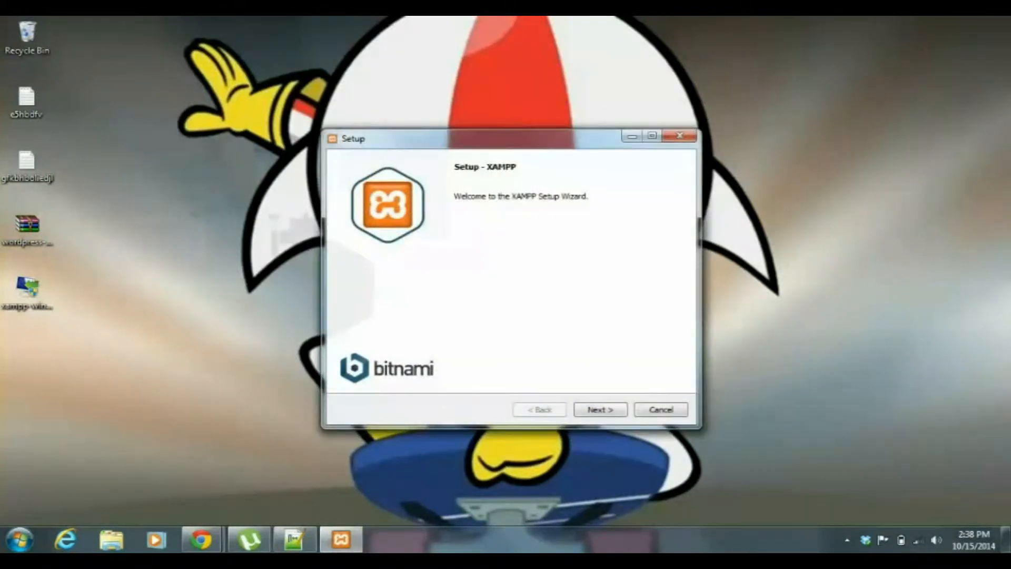
key(Return)
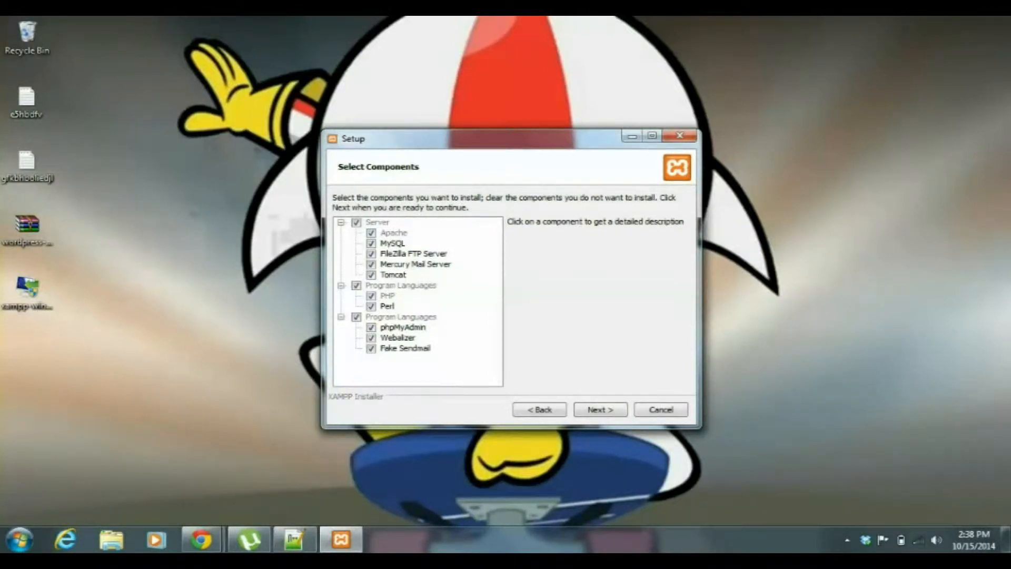
Keep all components and the C:\xampp folder, pass the Bitnami page, and begin the XAMPP installation.
click(601, 410)
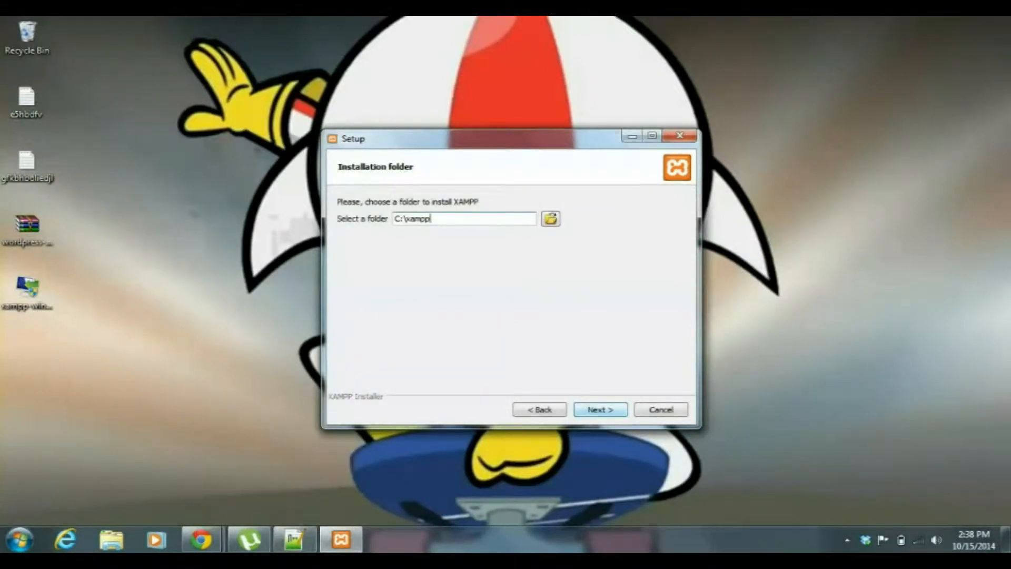
click(600, 409)
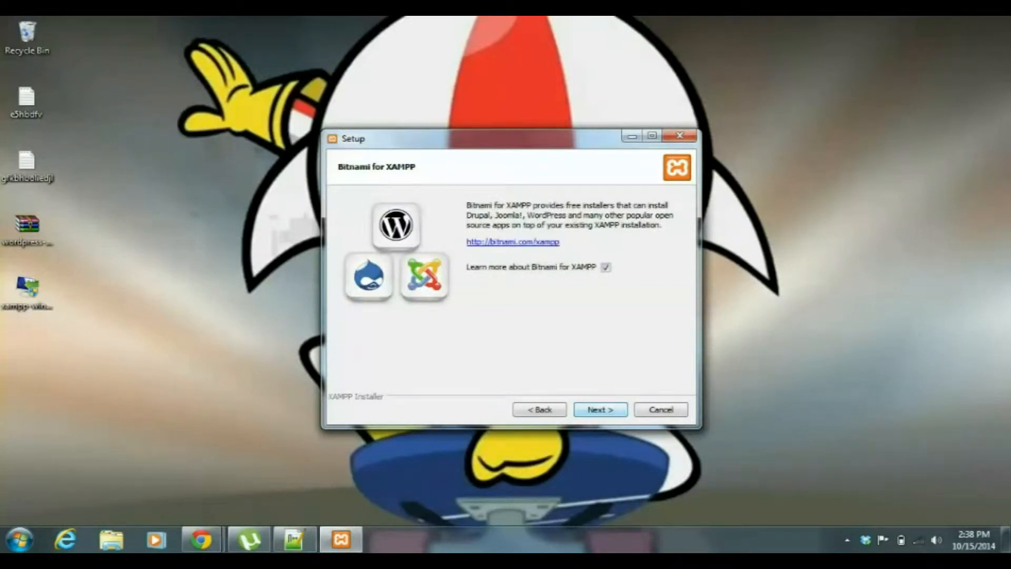
click(539, 410)
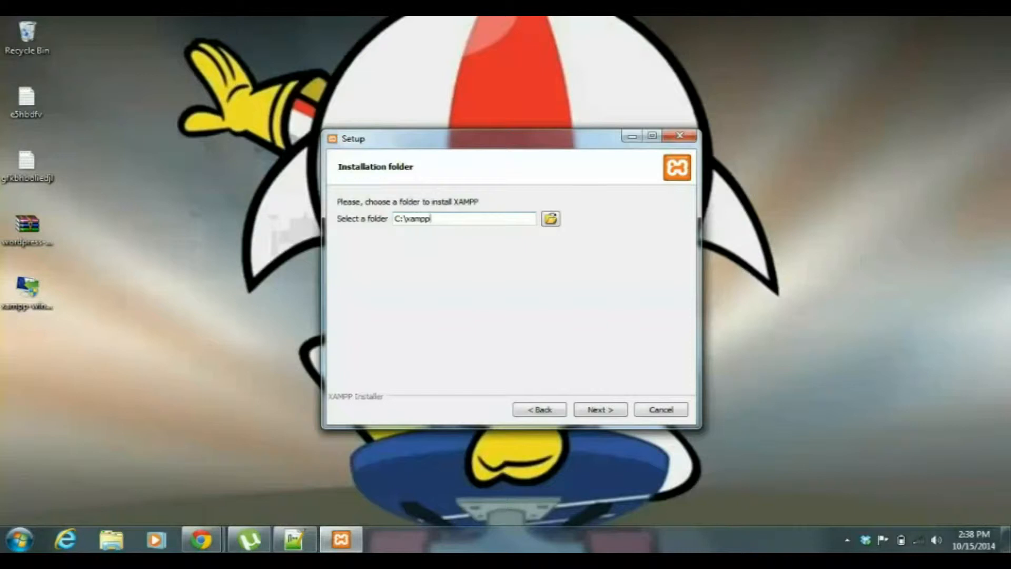
click(601, 410)
click(600, 410)
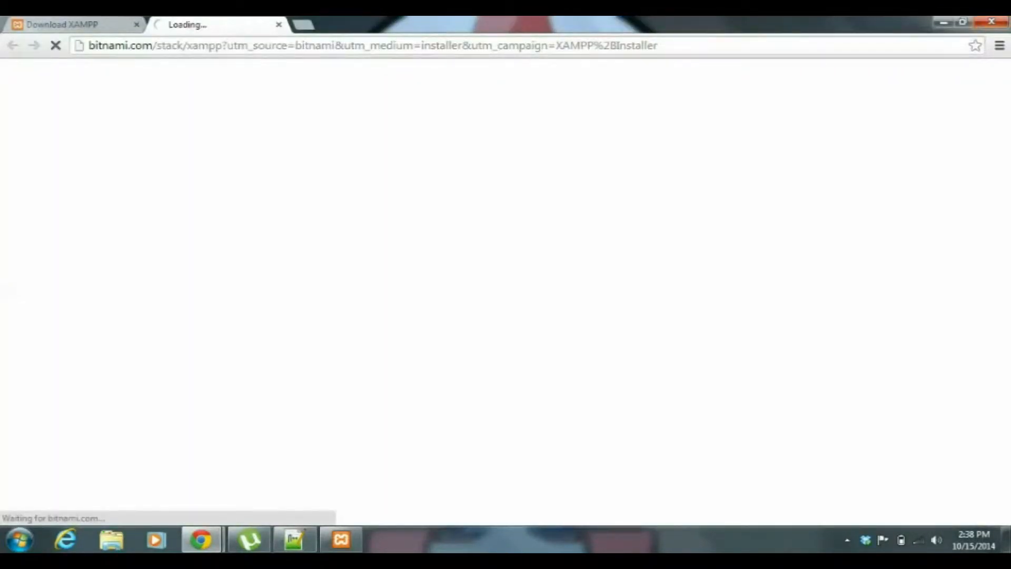
click(944, 22)
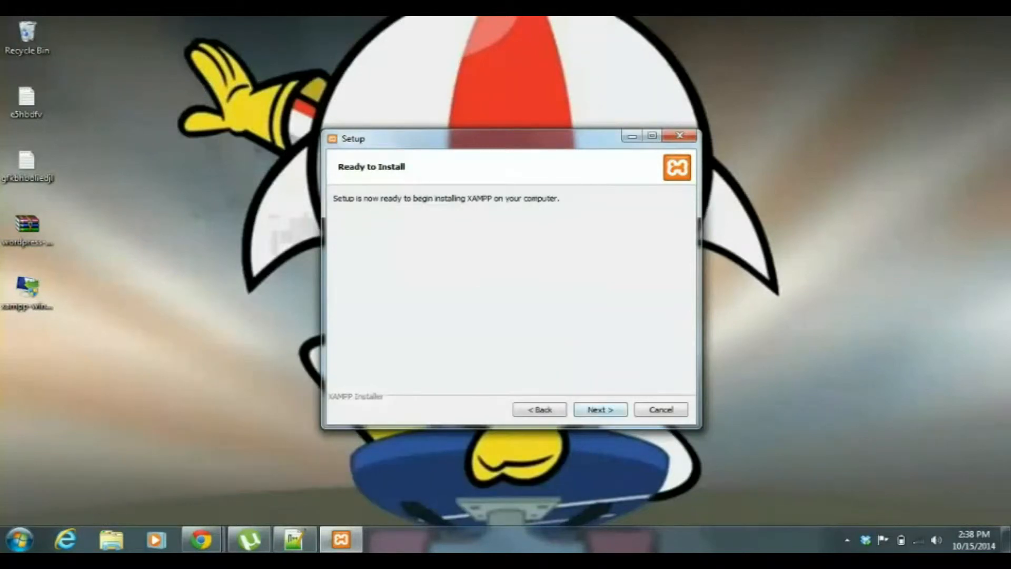
key(Return)
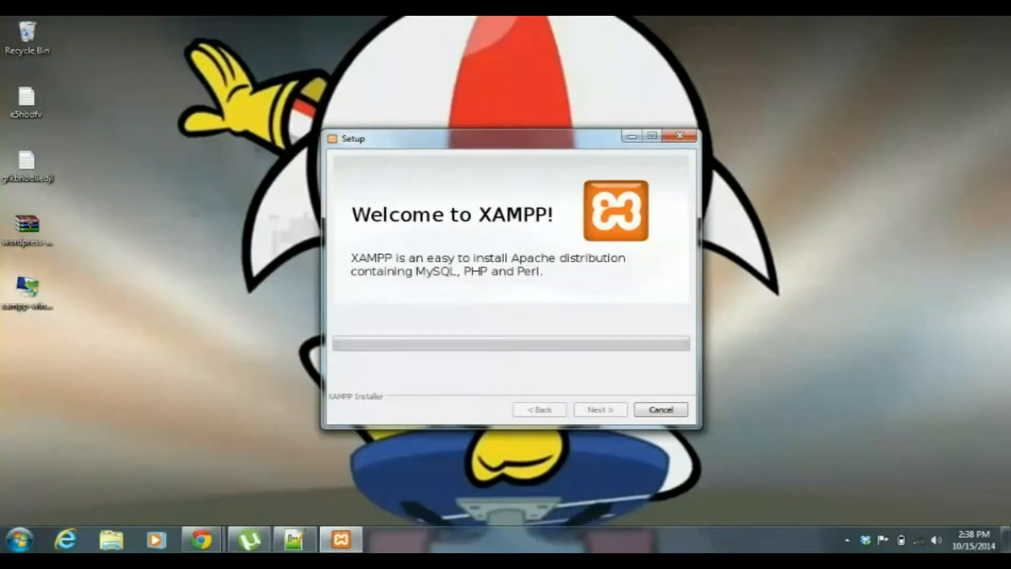
click(847, 539)
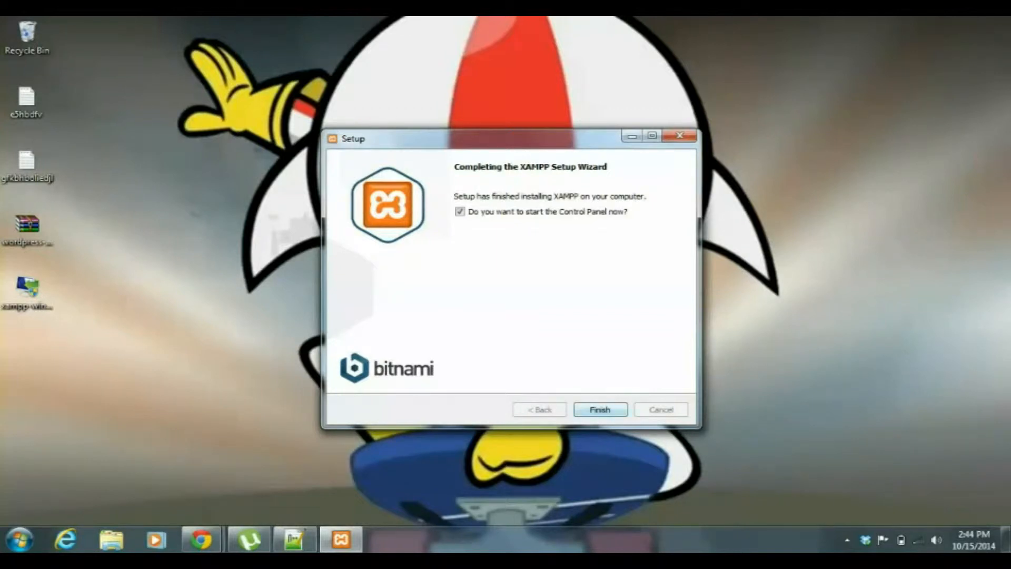
Finish the XAMPP setup with the Control Panel launching, and start the Apache and MySQL modules.
click(600, 410)
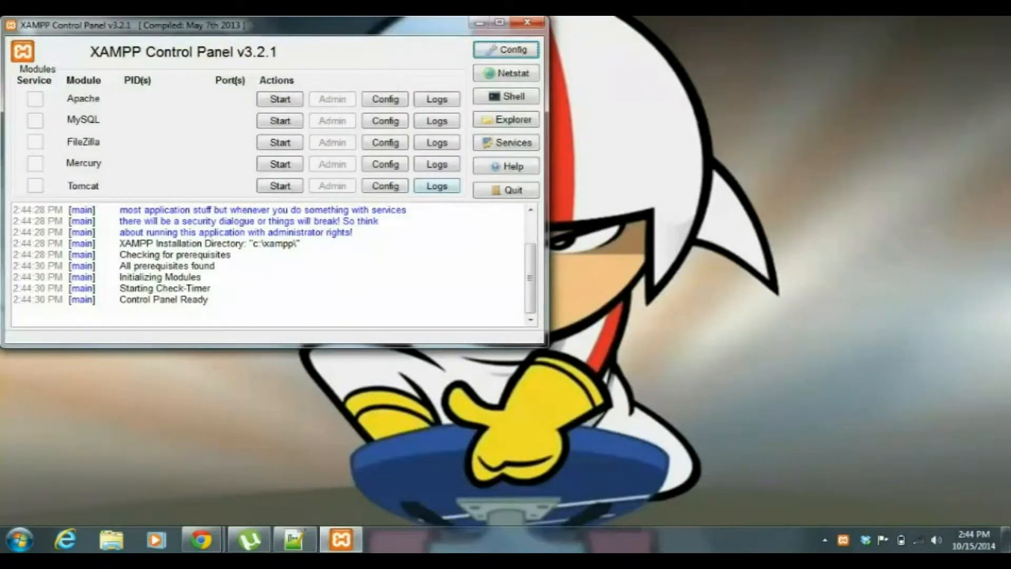
drag(137, 26, 319, 93)
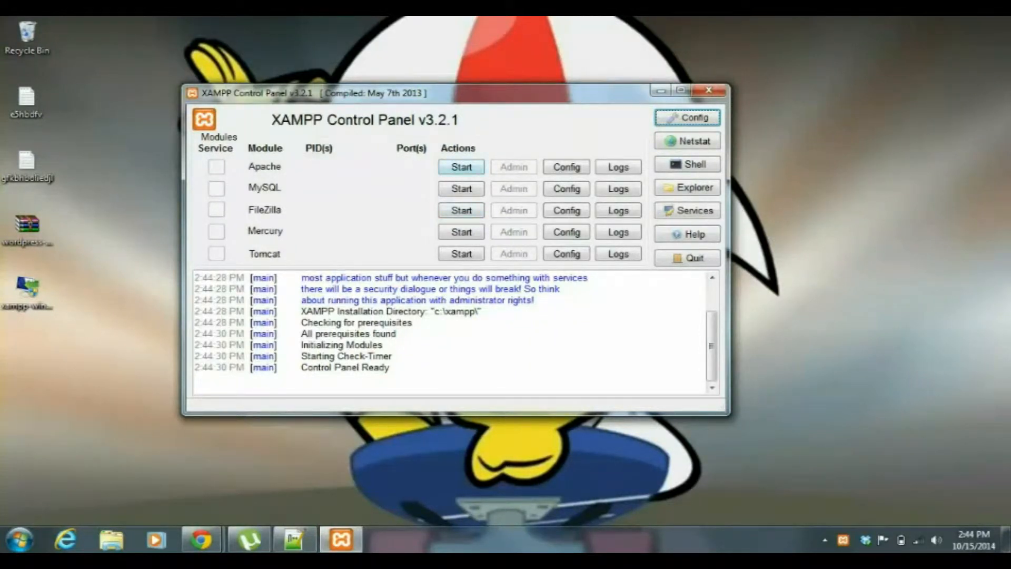
click(462, 167)
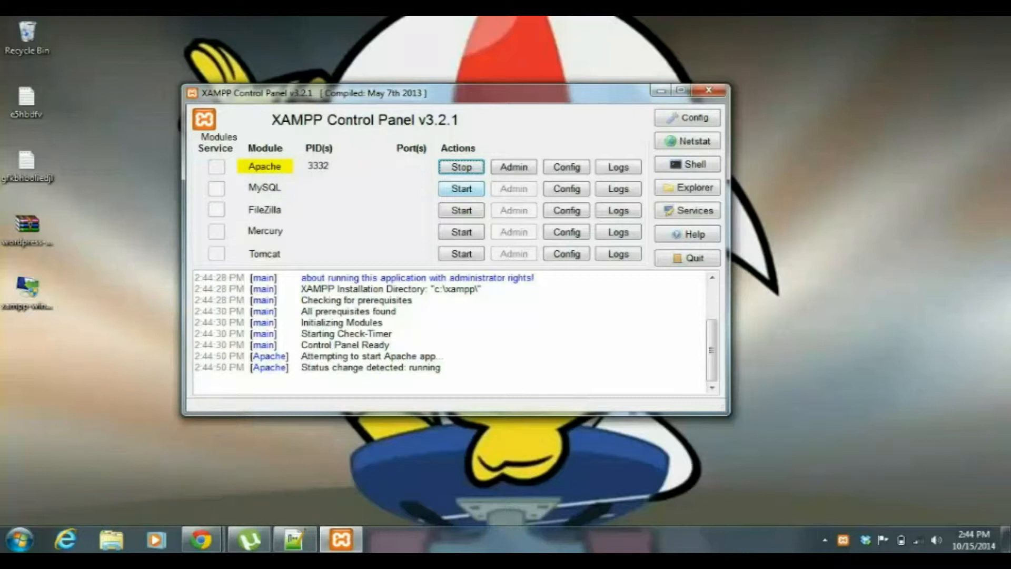
click(462, 189)
drag(441, 344, 410, 367)
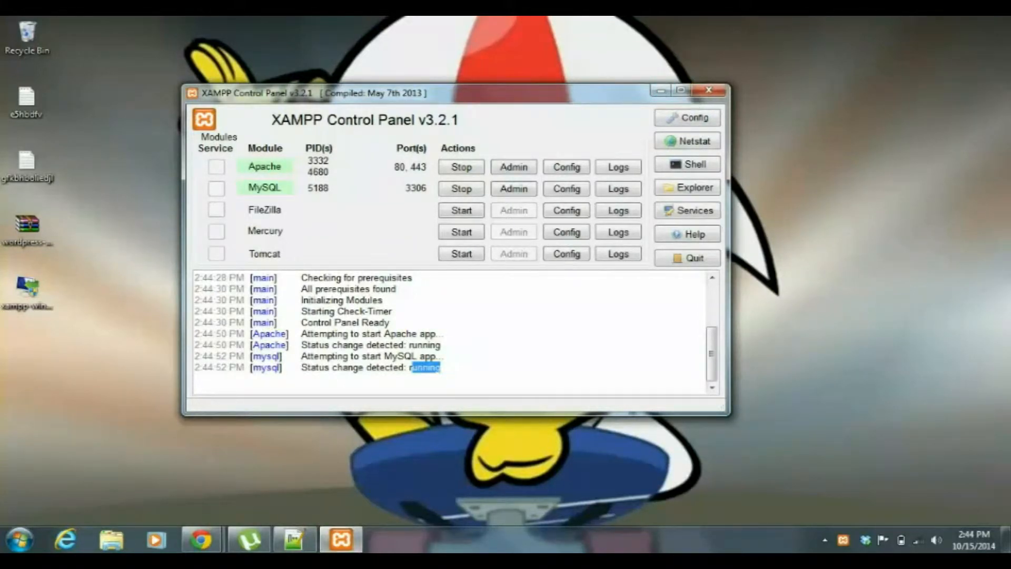
click(661, 90)
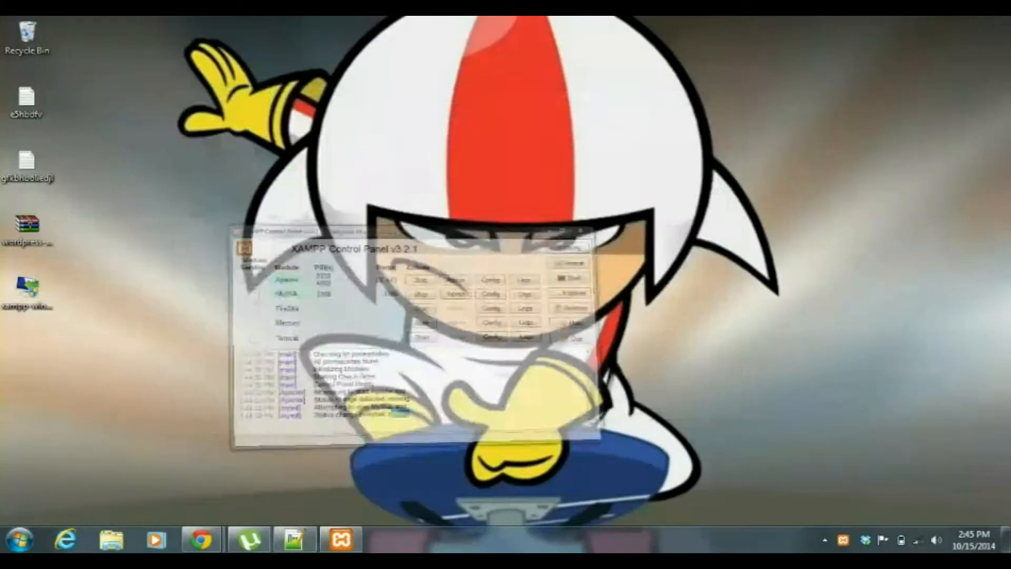
In the Notepad++ checklist, add DONE after the line about downloading and installing XAMPP.
click(295, 540)
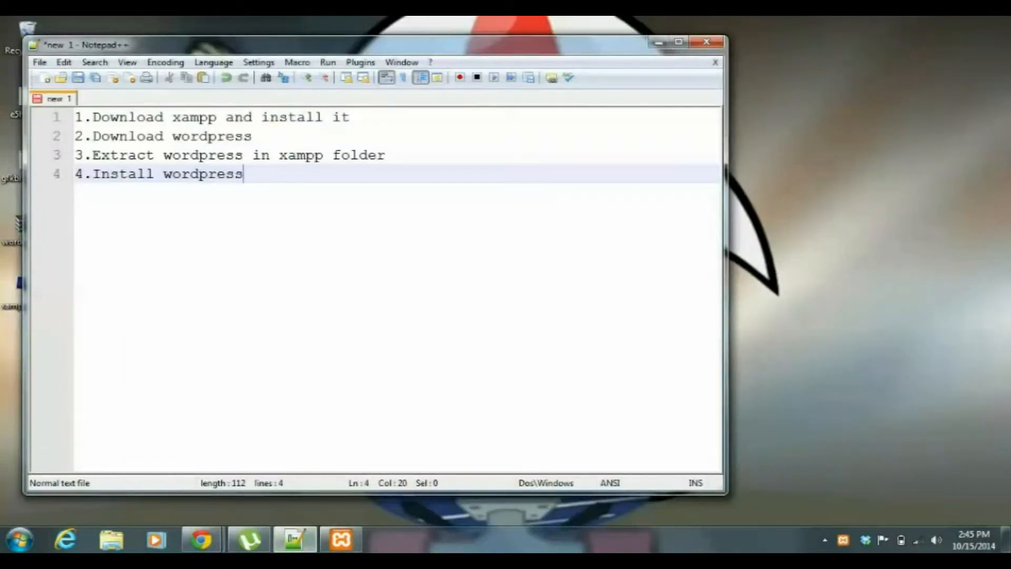
click(254, 136)
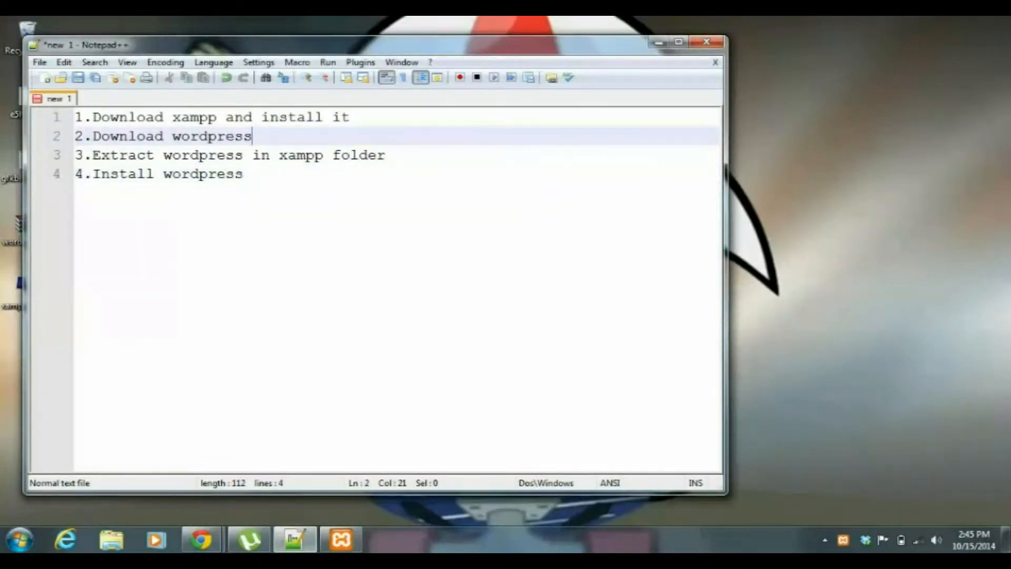
click(359, 117)
text(DONE)
click(254, 137)
key(Tab)
Switch to the WordPress.org download page in Chrome and examine the WordPress 4.0 zip download.
mouse_move(202, 541)
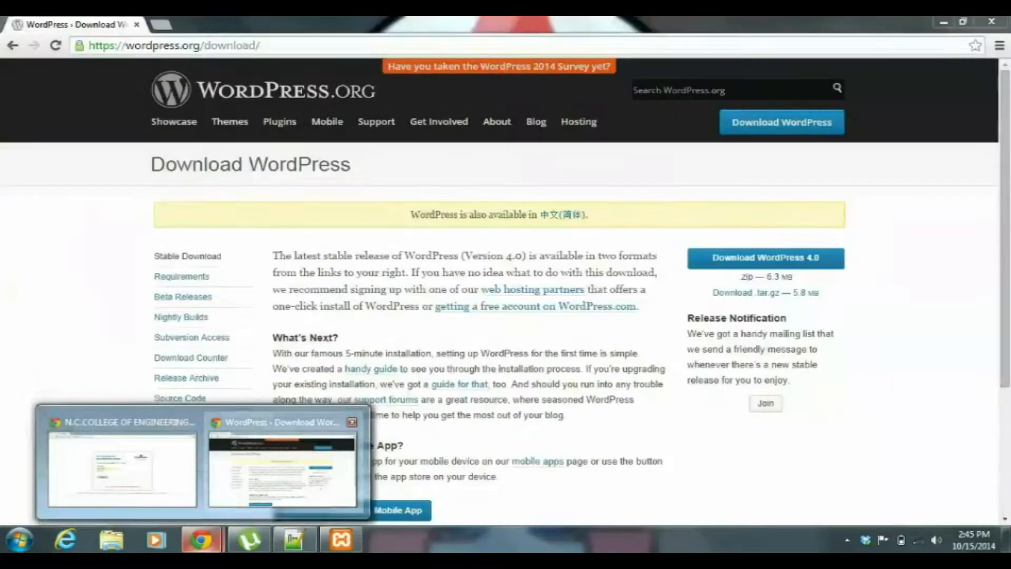
click(283, 468)
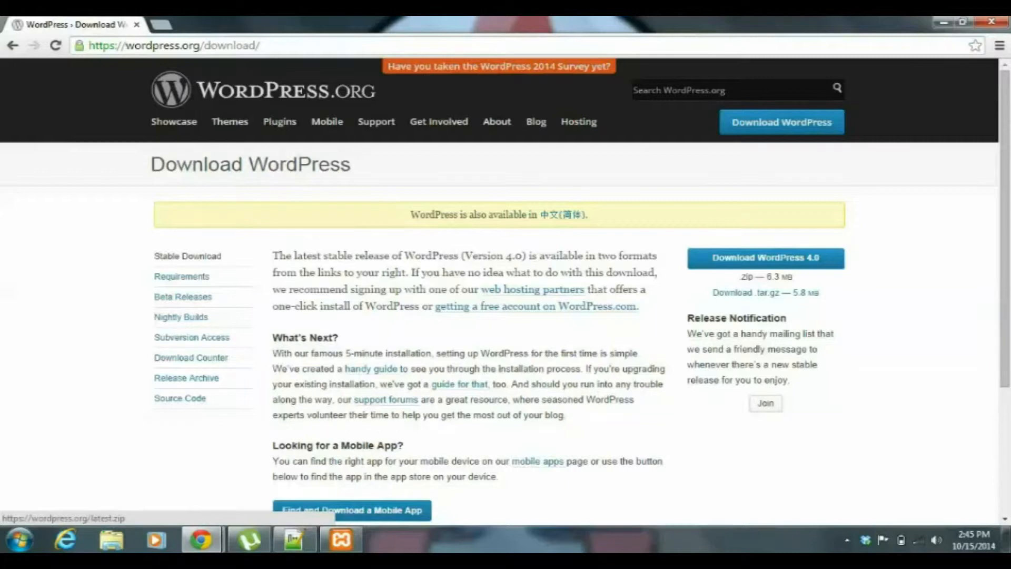
drag(794, 277, 738, 276)
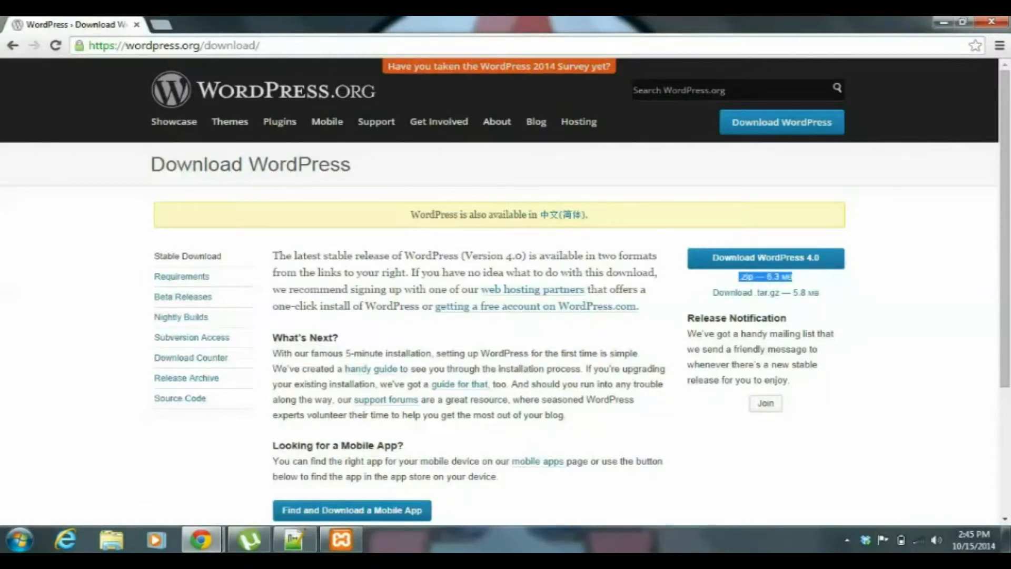
click(944, 22)
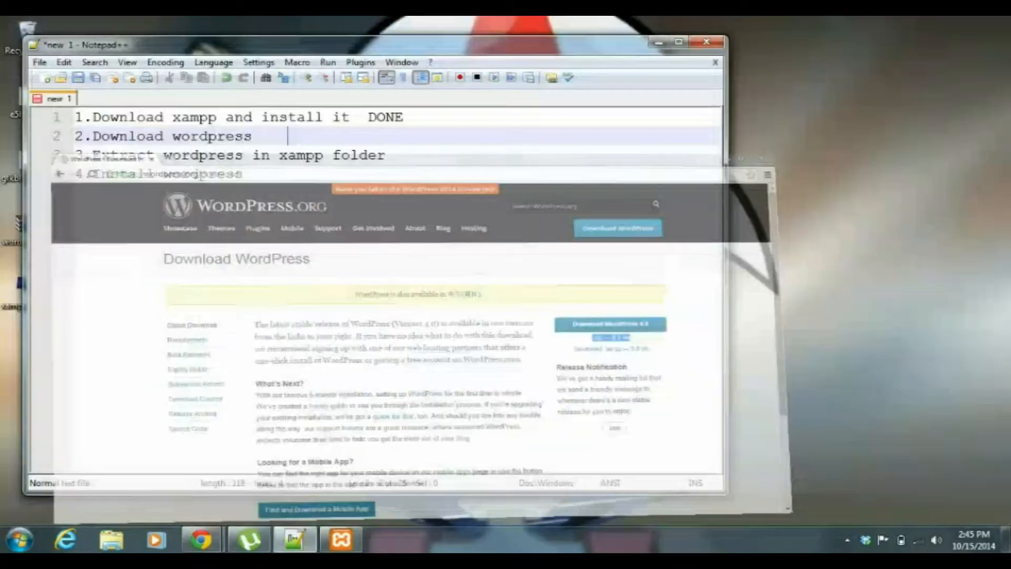
click(659, 42)
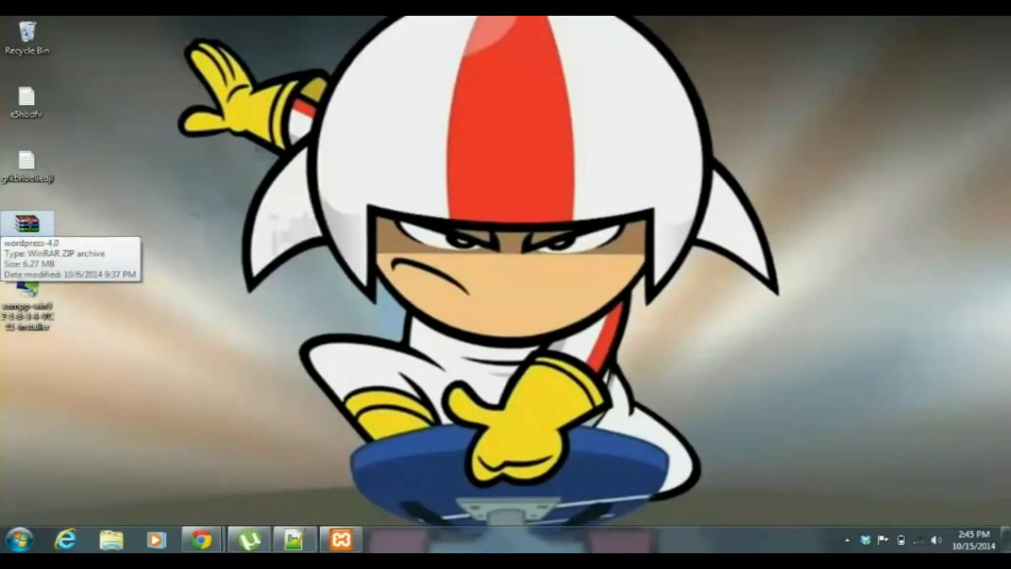
Open the wordpress-4.0 archive from the desktop in WinRAR, and bring the Notepad++ checklist back to the front.
click(39, 227)
double_click(39, 226)
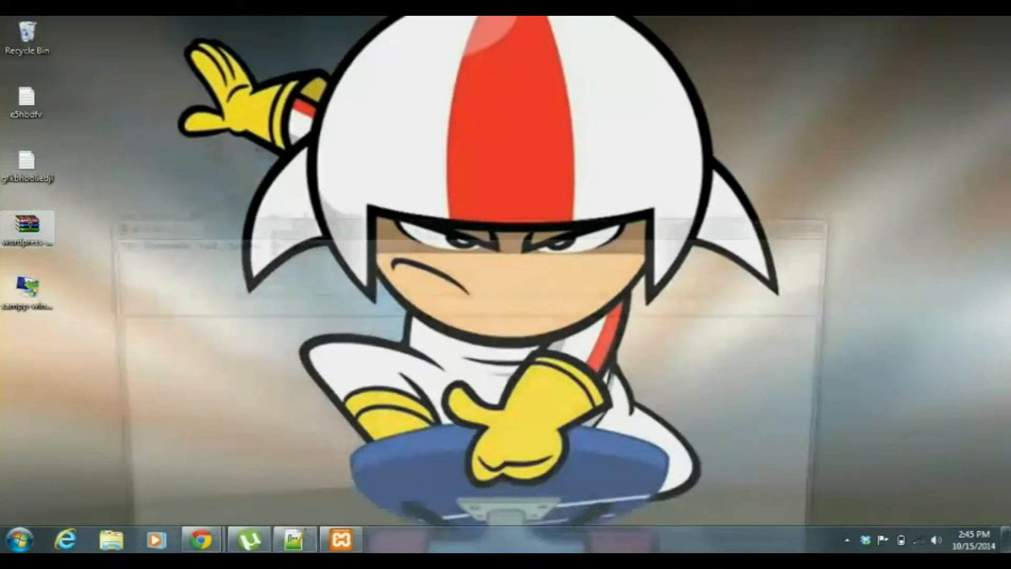
drag(387, 224, 403, 99)
click(295, 539)
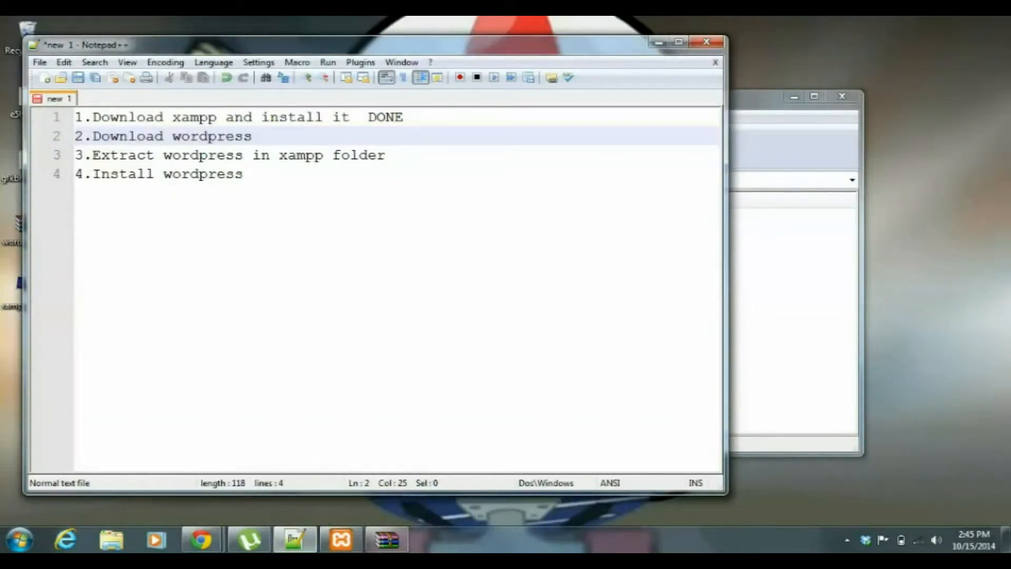
Add DONE after the Download wordpress line in the checklist, highlight the line about extracting WordPress, and minimize the checklist.
text(DONE)
drag(390, 155, 102, 155)
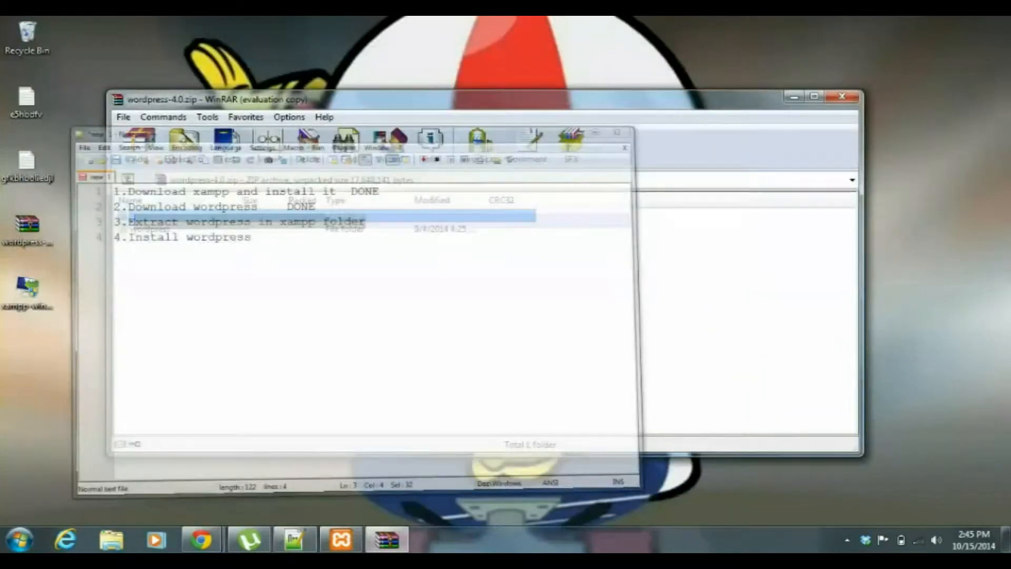
click(659, 42)
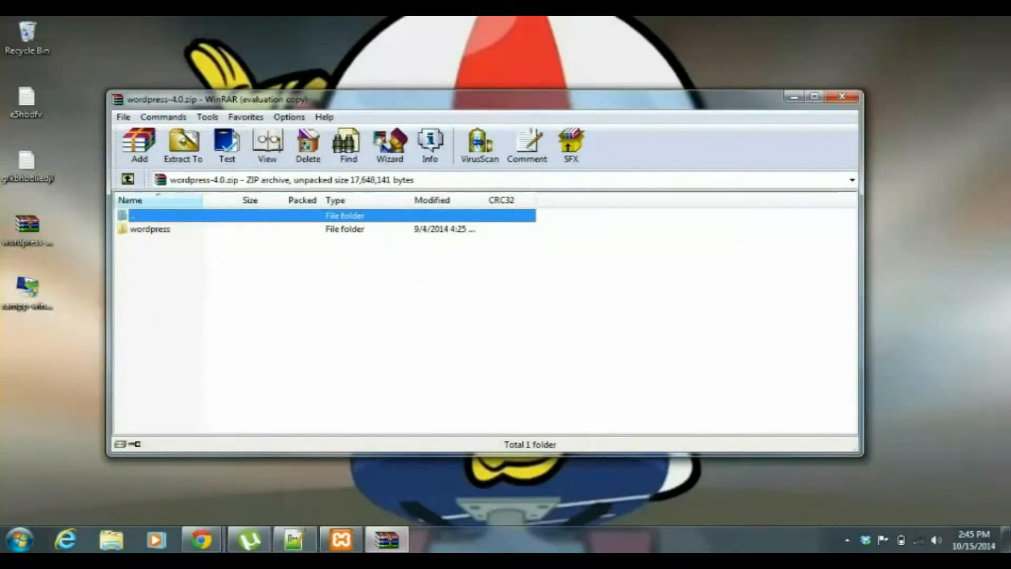
Extract the wordpress folder from the wordpress-4.0 archive into C:\xampp\htdocs, and close the archive.
double_click(150, 229)
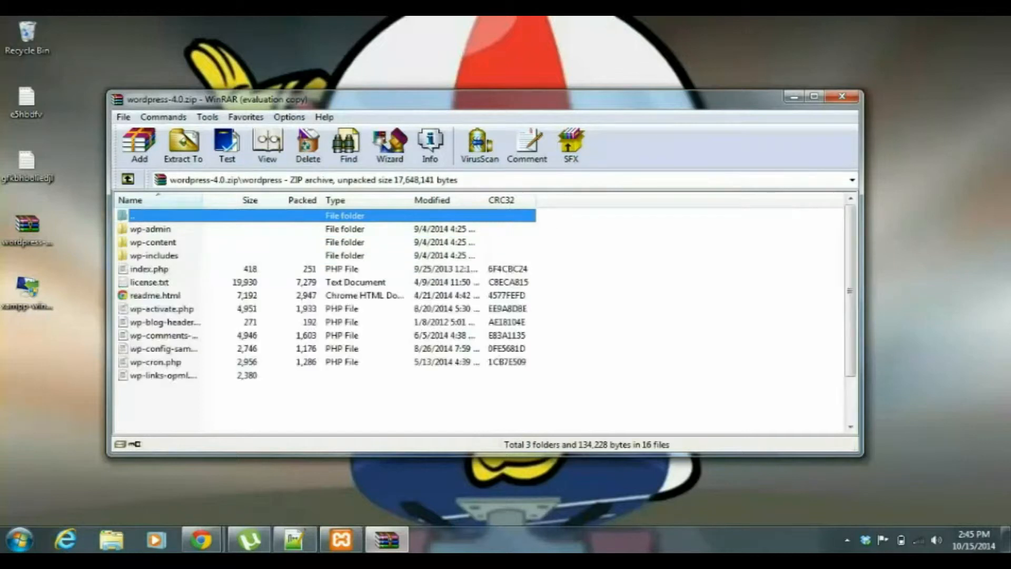
key(BackSpace)
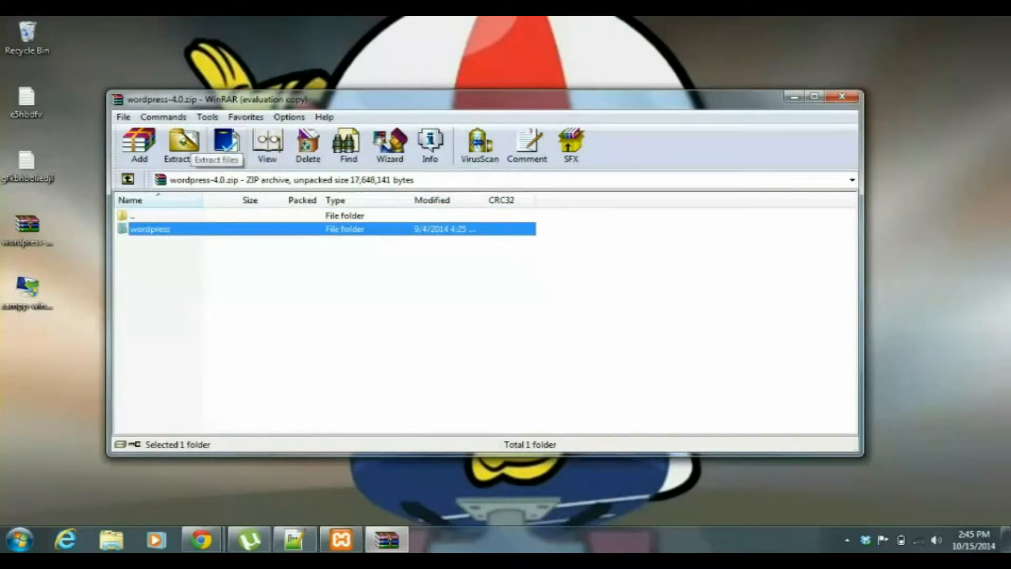
click(183, 143)
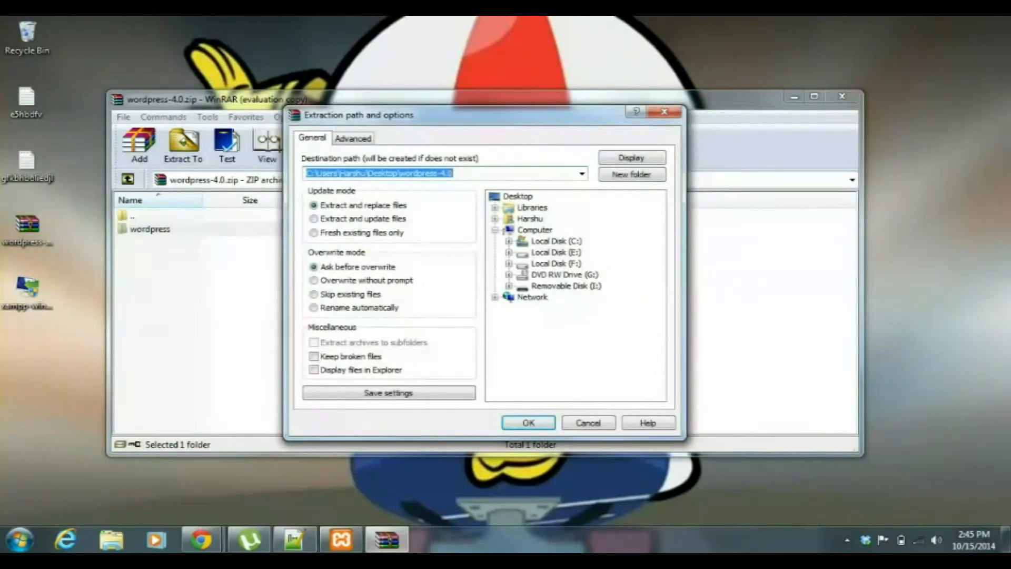
click(557, 241)
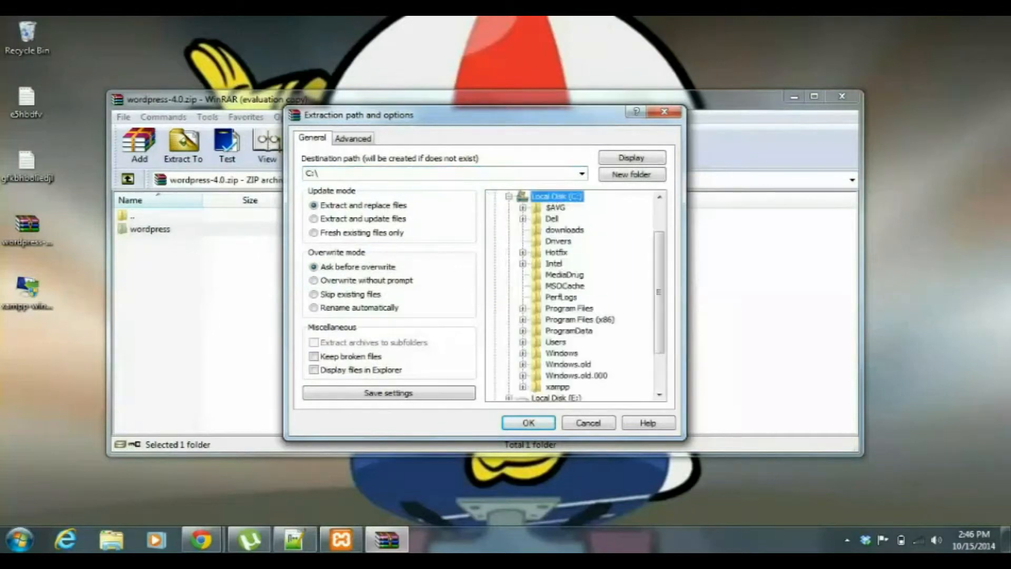
scroll(577, 295, down, 2)
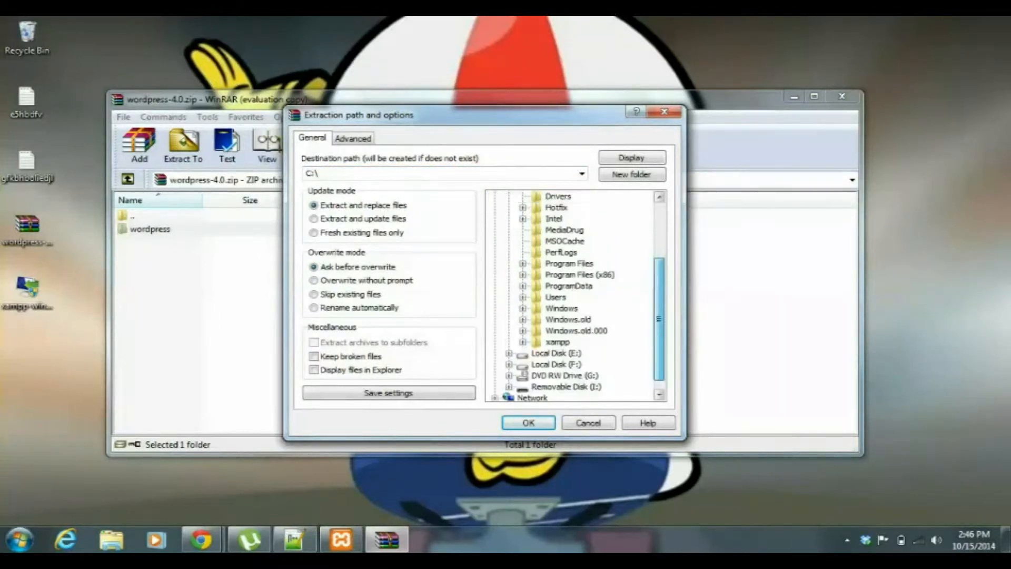
double_click(557, 331)
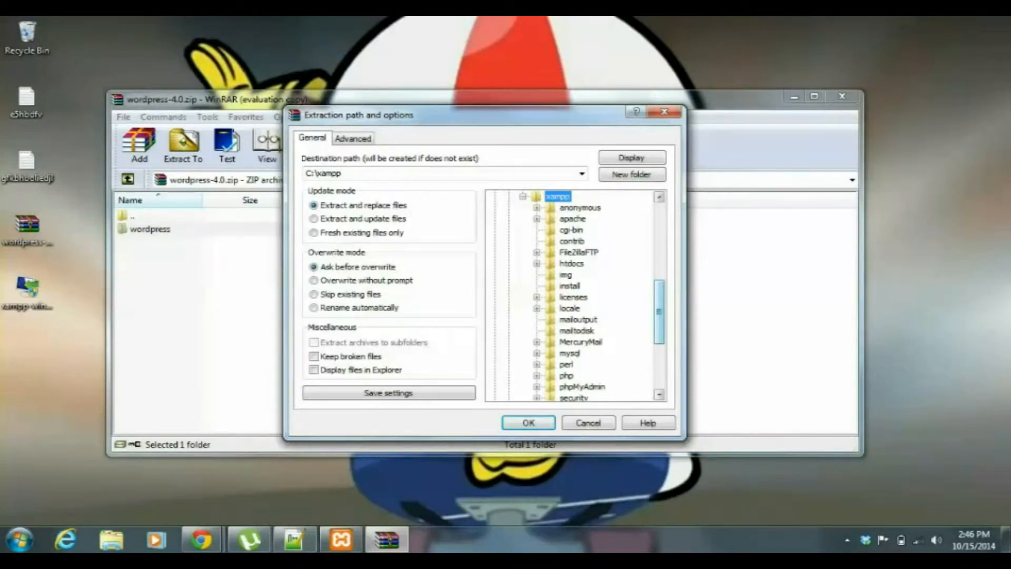
scroll(576, 296, down, 2)
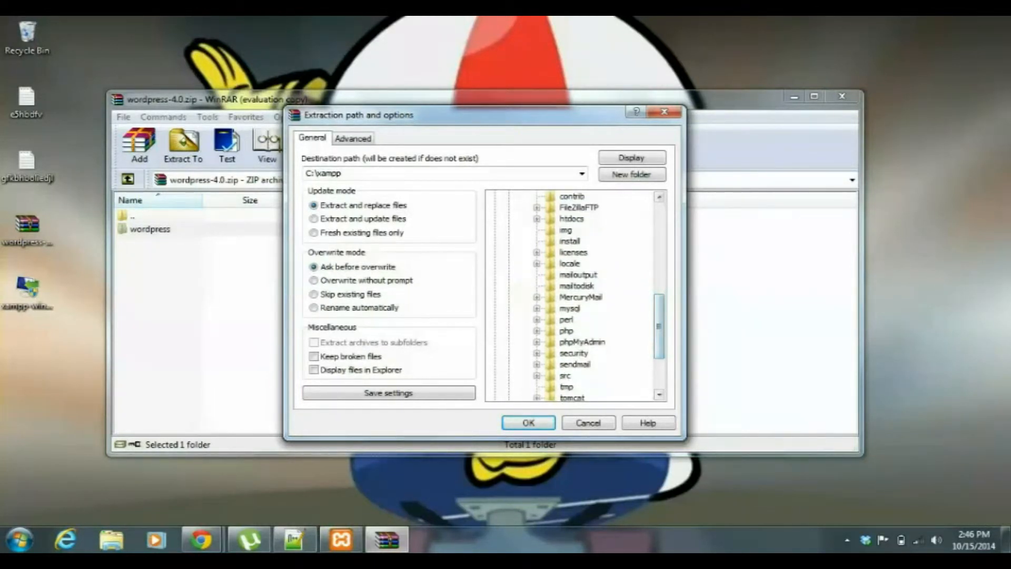
scroll(577, 296, up, 2)
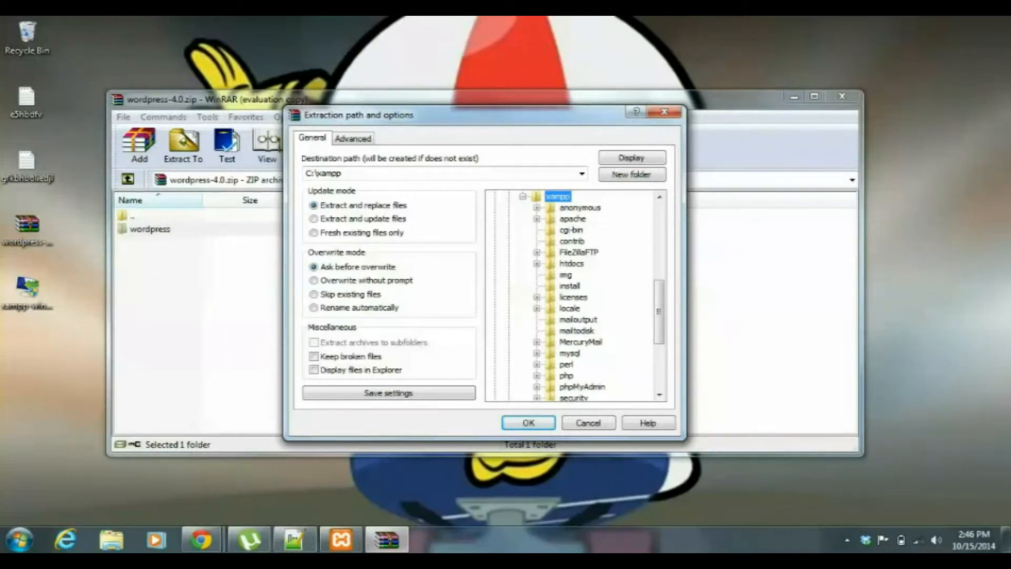
click(572, 264)
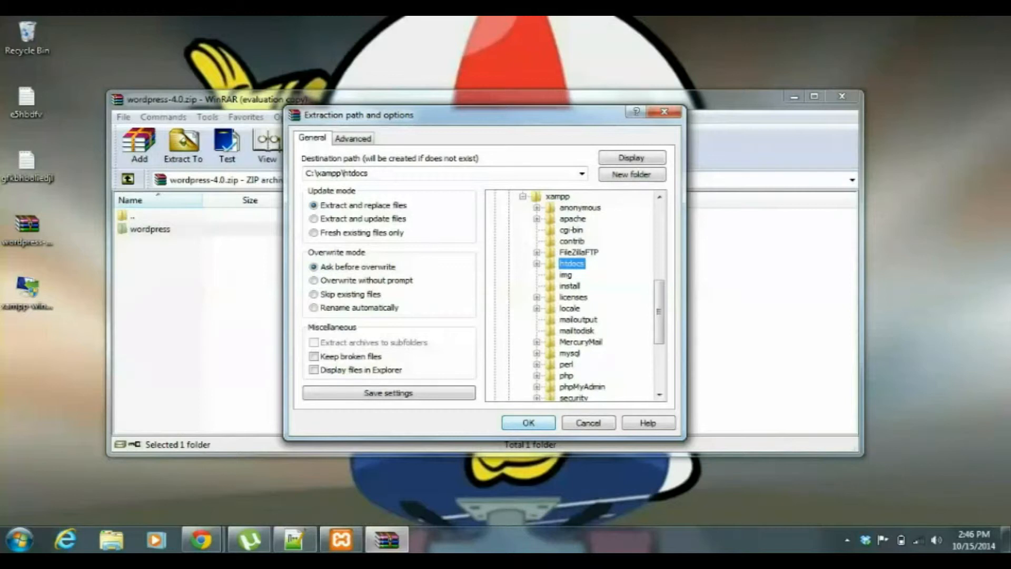
key(Return)
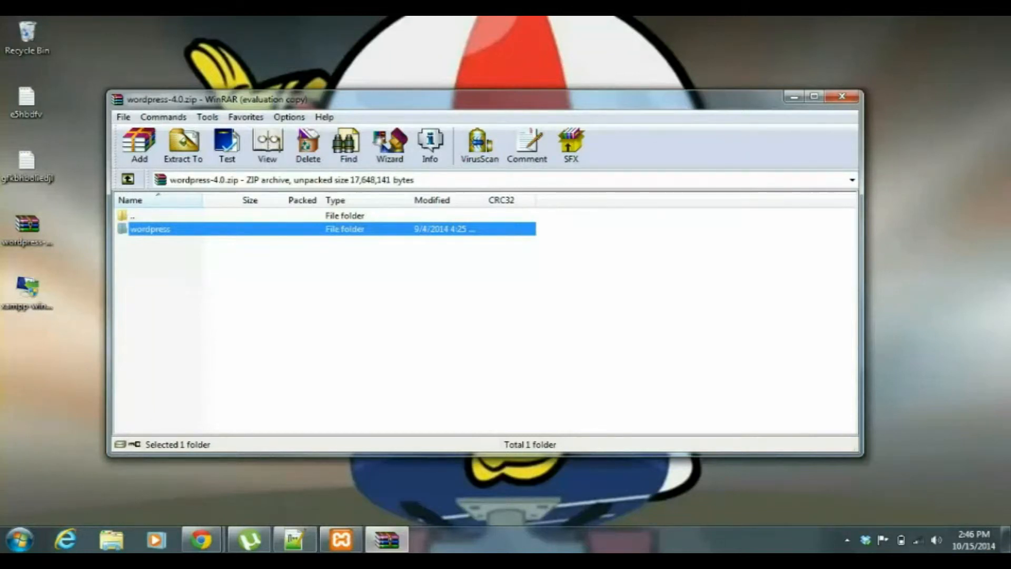
click(842, 96)
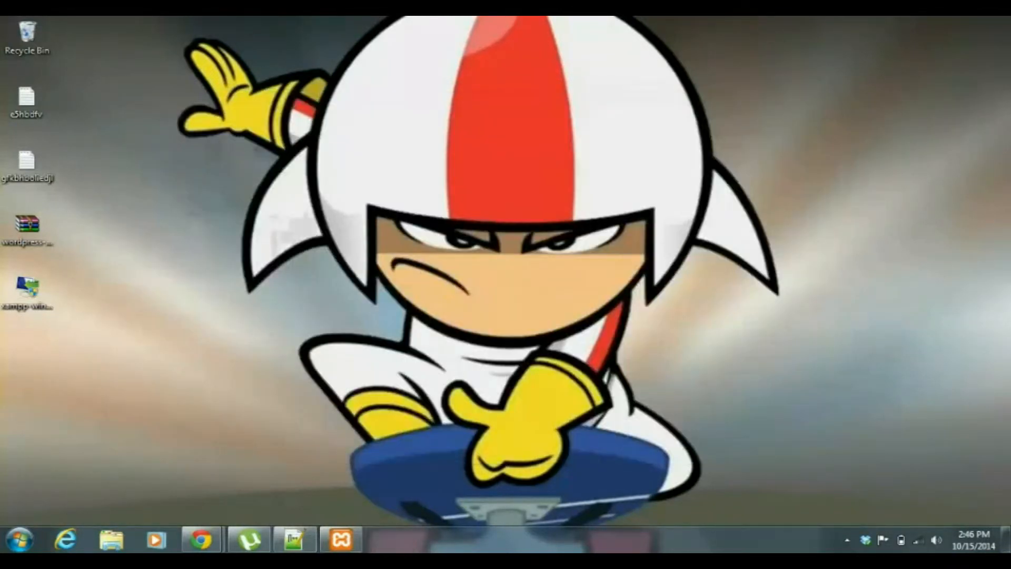
Bring back the Notepad++ checklist and add DONE after the line about extracting WordPress in the xampp folder.
click(295, 539)
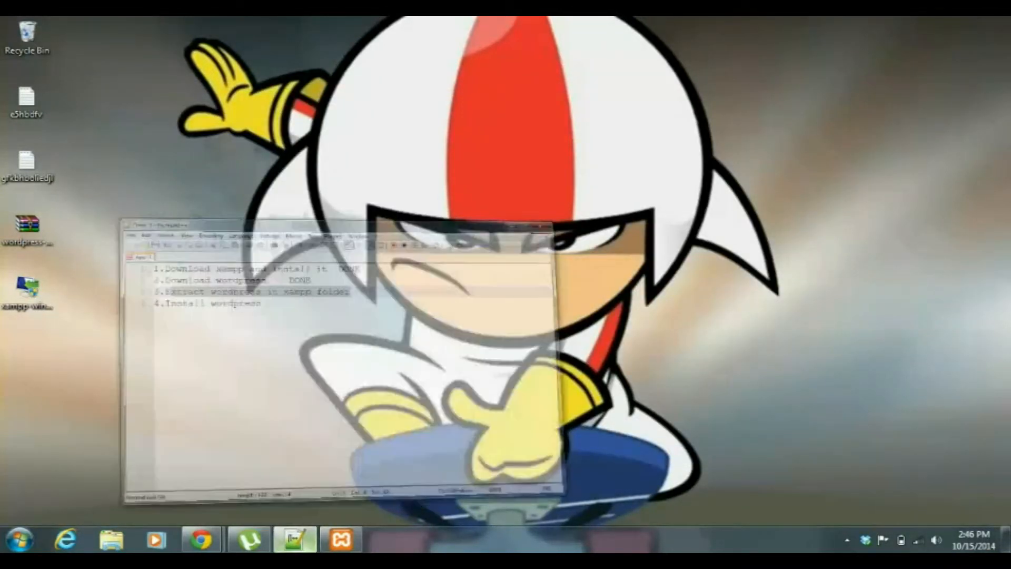
click(387, 156)
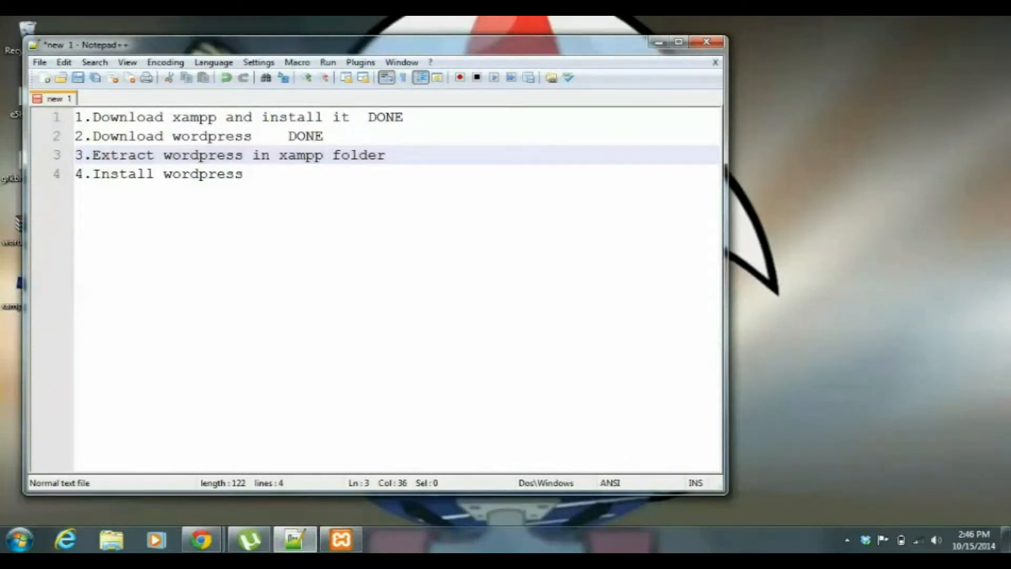
text(DONE)
click(243, 174)
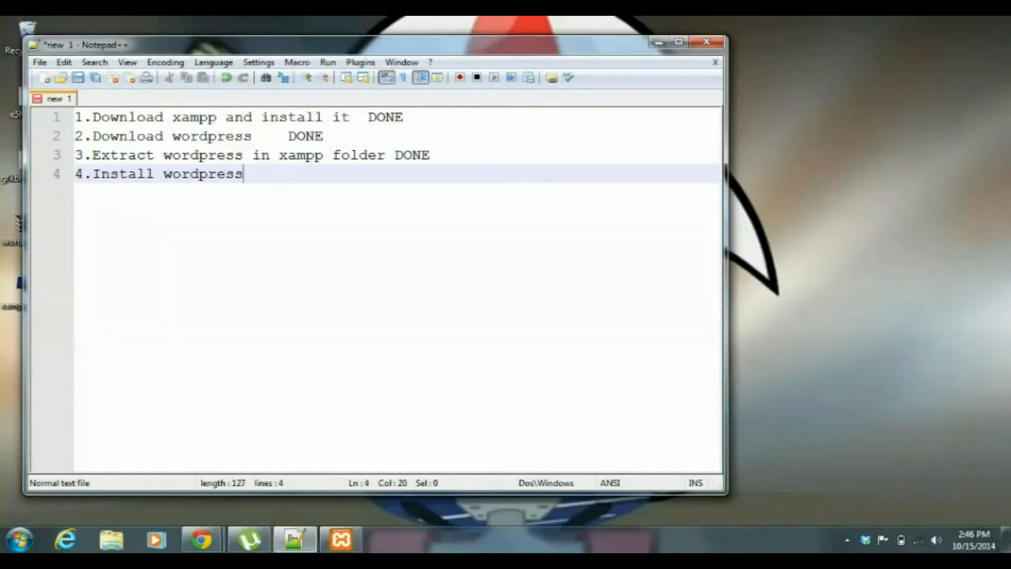
Open the extracted wordpress folder at C:\xampp\htdocs\wordpress in Windows Explorer.
key(super+e)
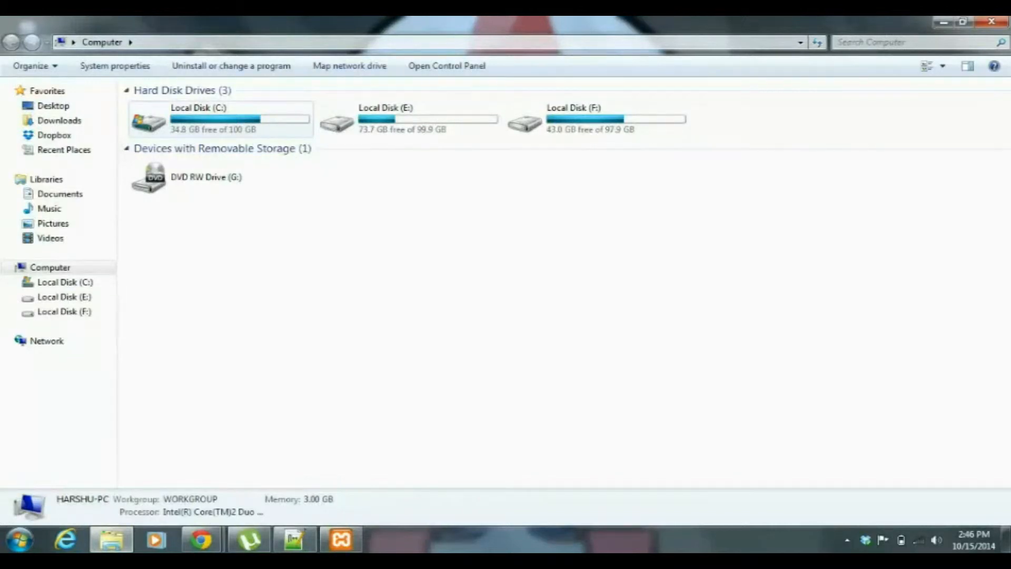
double_click(221, 119)
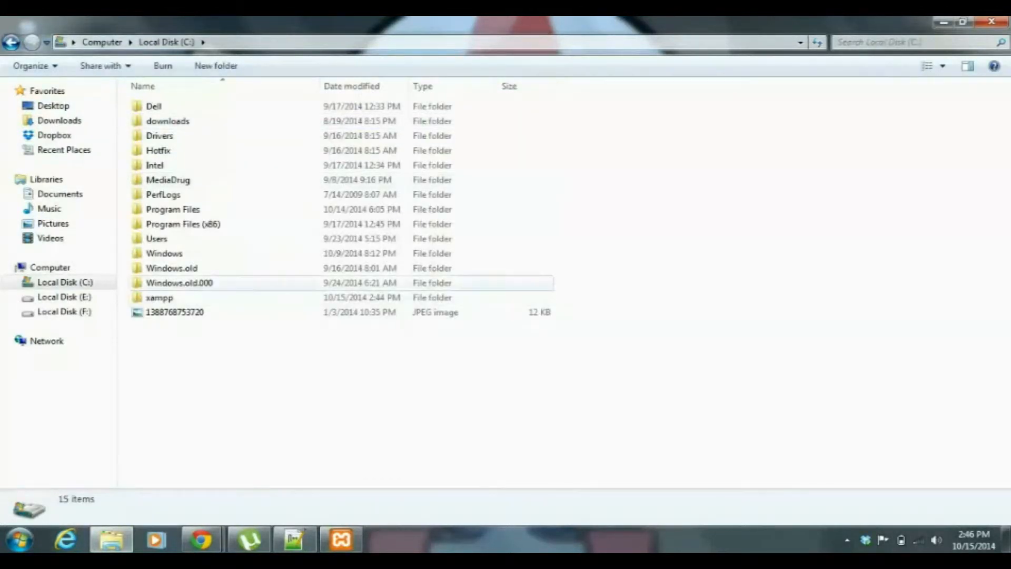
double_click(159, 297)
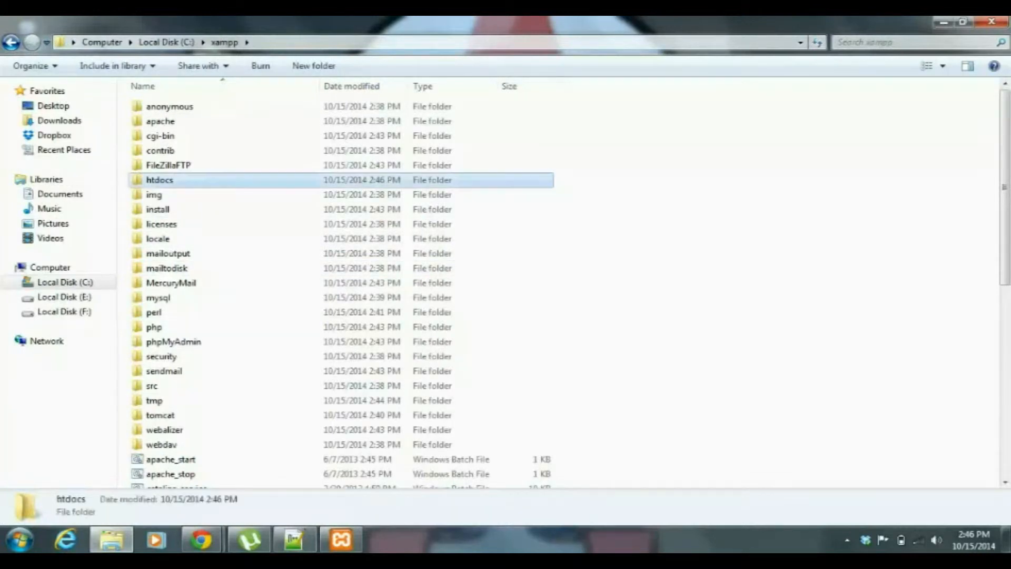
double_click(159, 180)
double_click(166, 150)
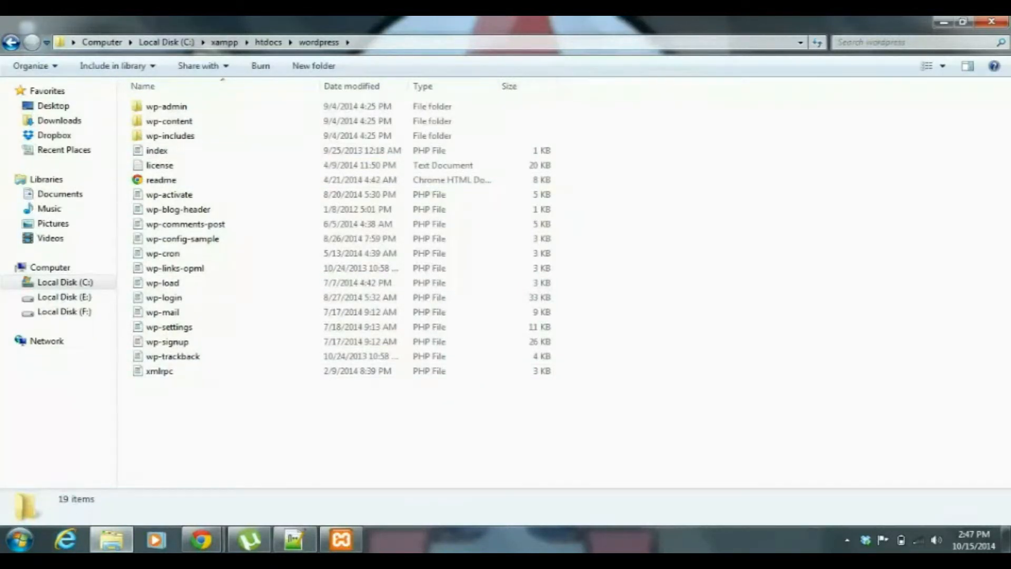
Switch to the Chrome window with the WordPress download page, load localhost in a new tab, and choose English for XAMPP.
mouse_move(201, 540)
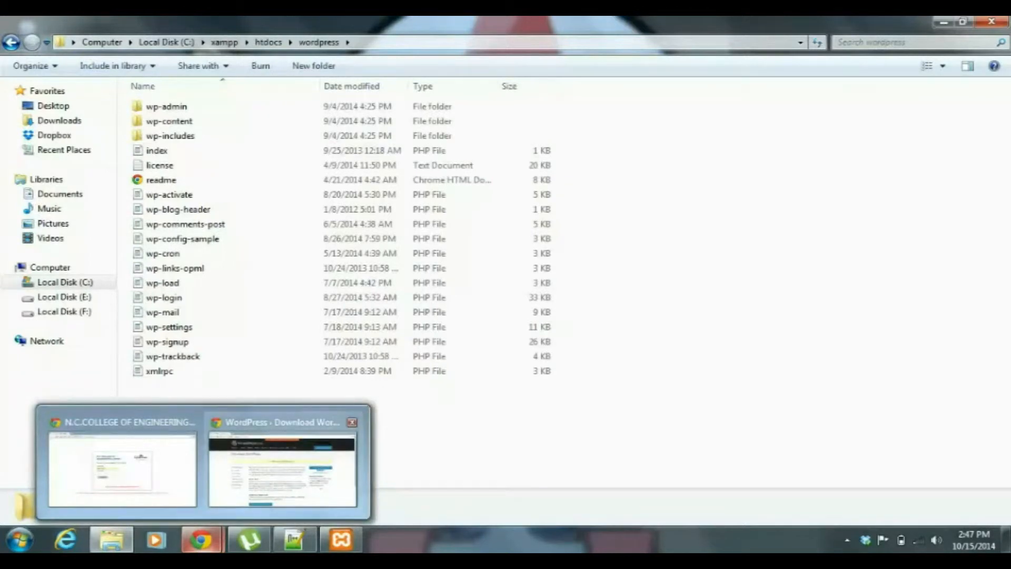
click(282, 469)
key(ctrl+t)
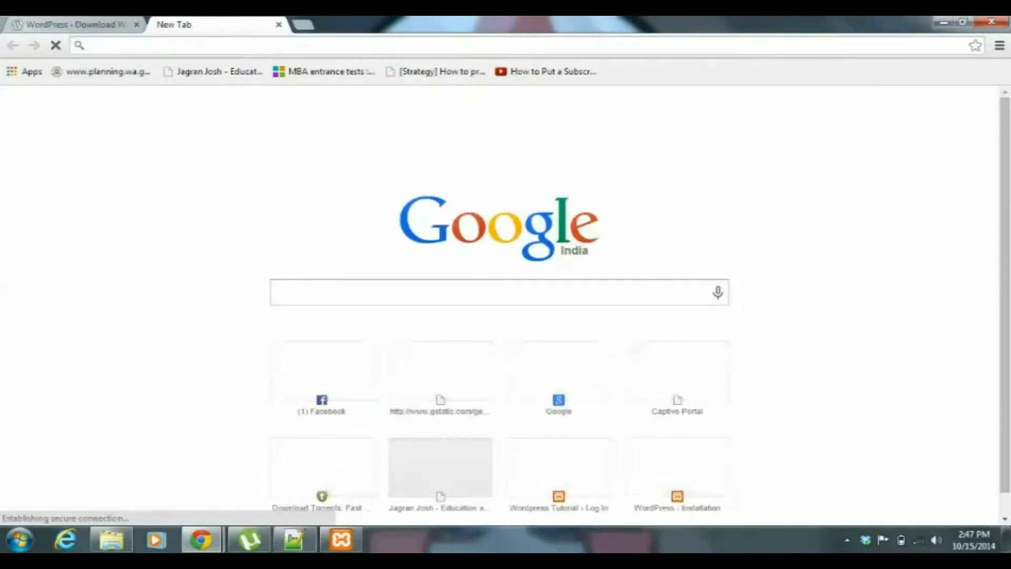
text(LOCAL)
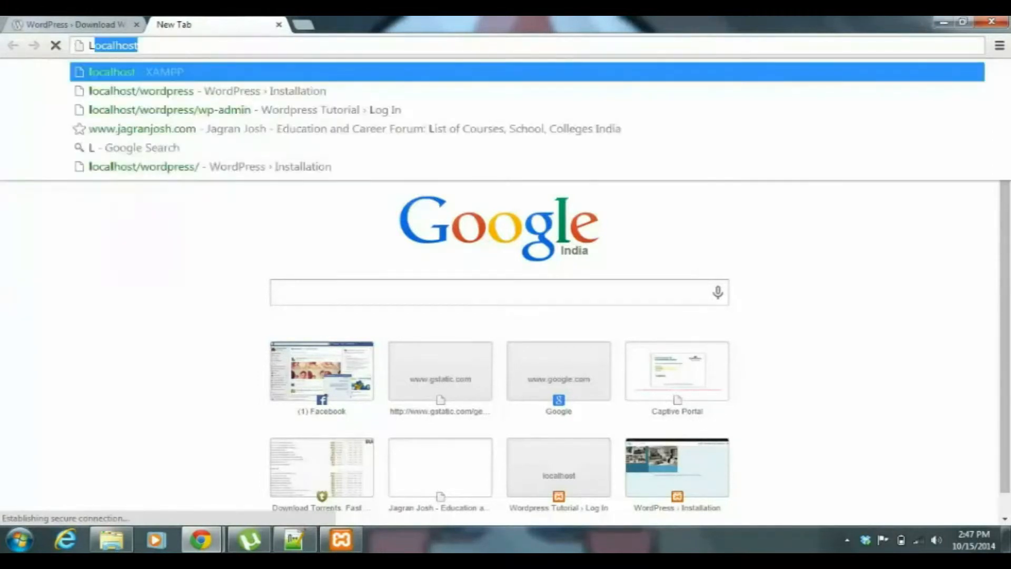
text(HOST)
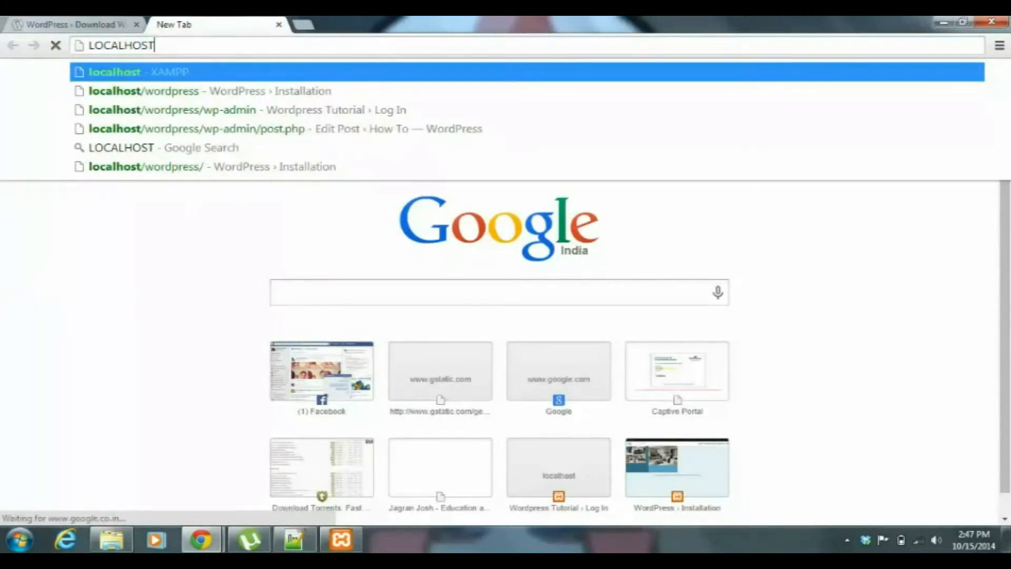
key(Return)
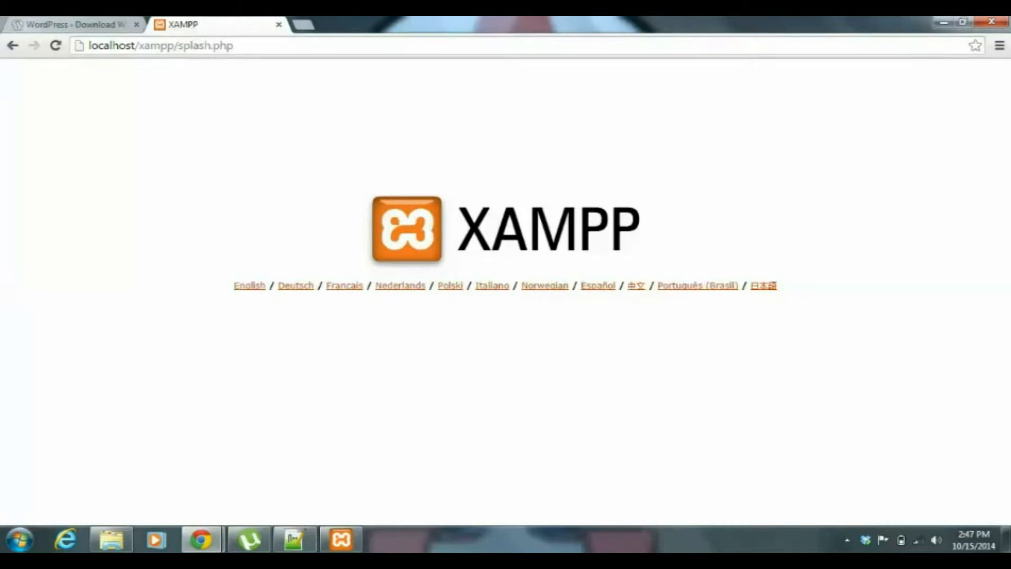
click(250, 285)
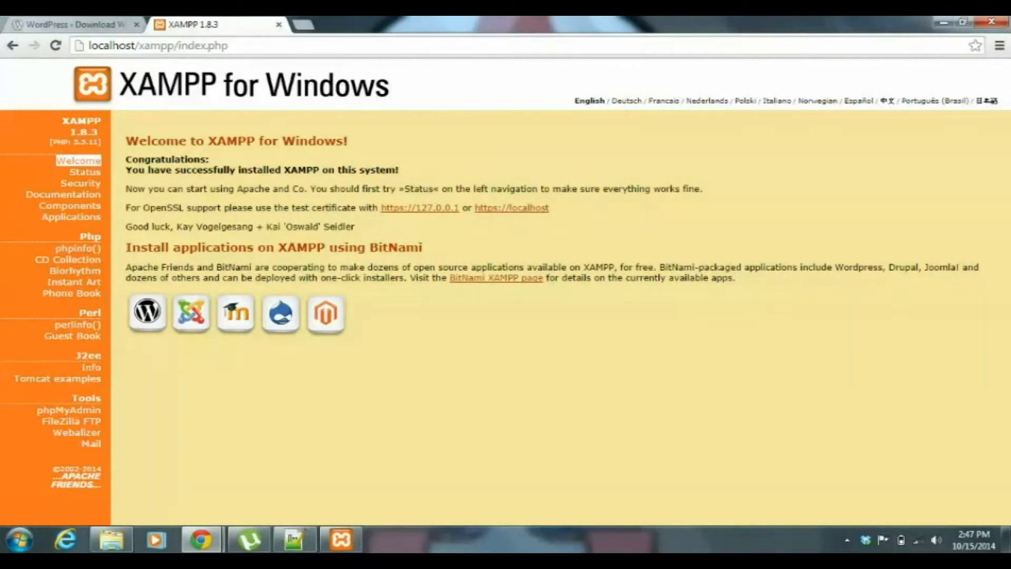
Open phpMyAdmin from the XAMPP page and create a database named wordpress.
click(68, 410)
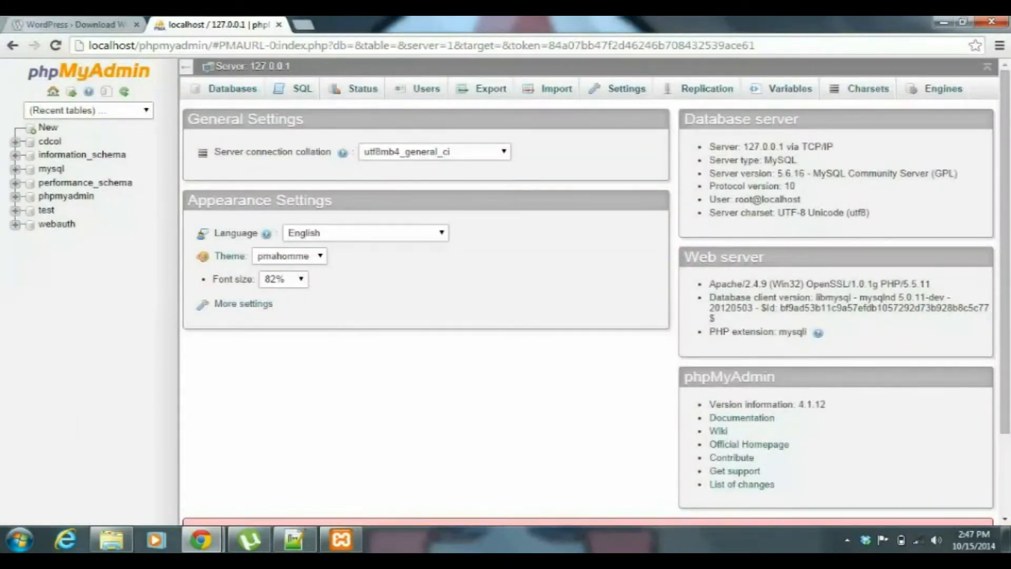
click(232, 88)
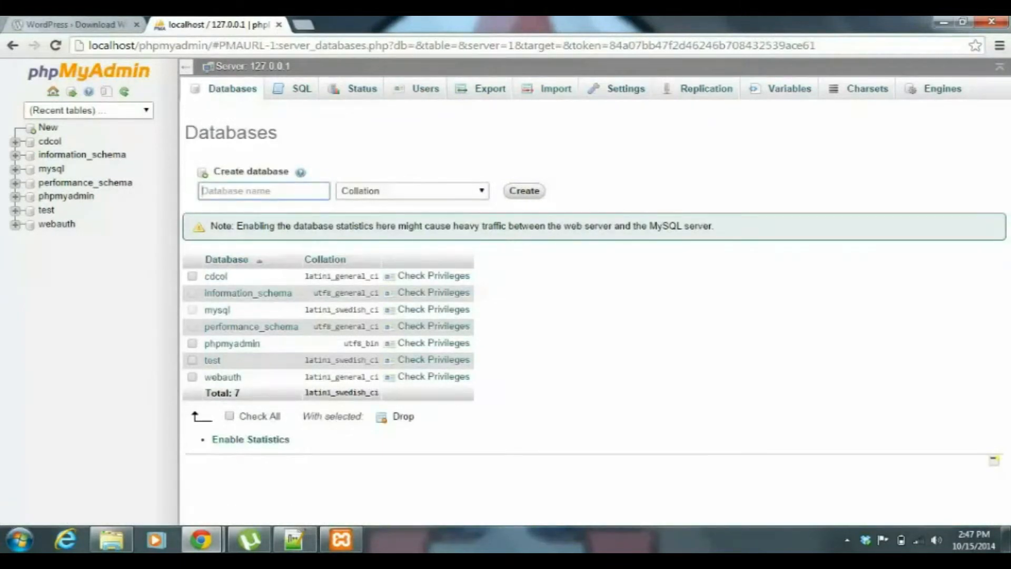
text(wordpress)
key(Return)
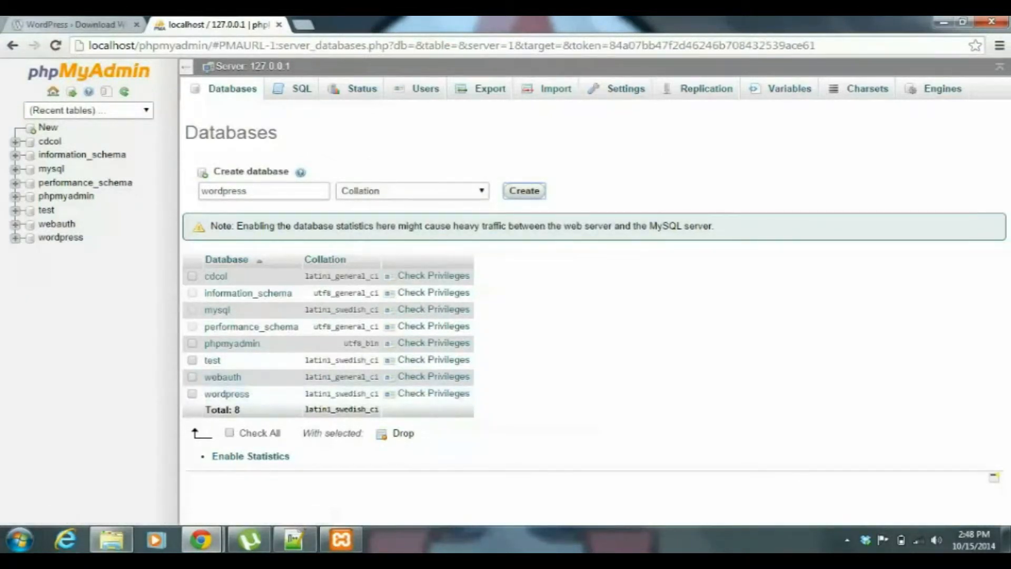
Return to the wordpress folder in Windows Explorer and open the wp-config-sample file in WordPad.
click(111, 540)
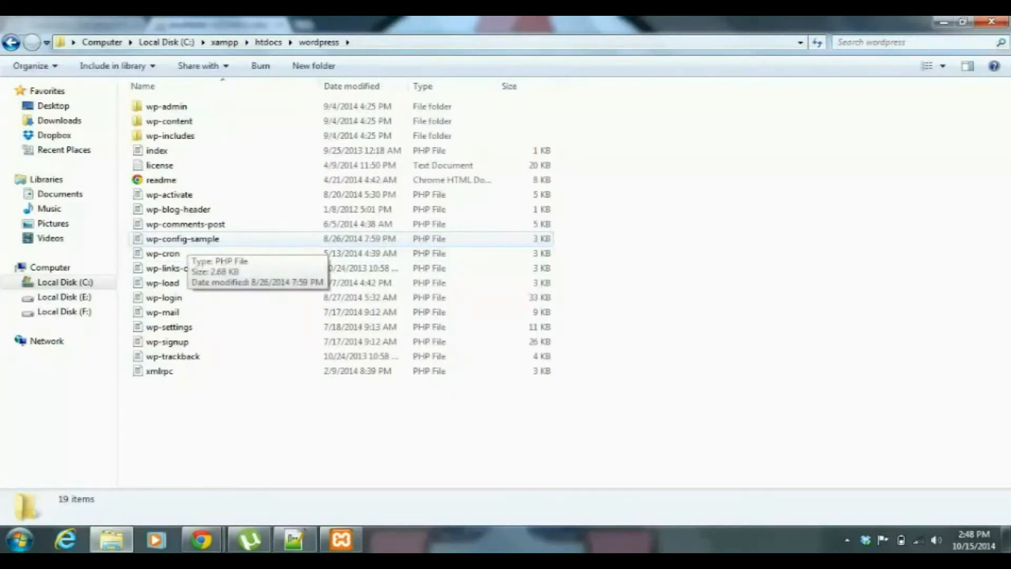
click(187, 240)
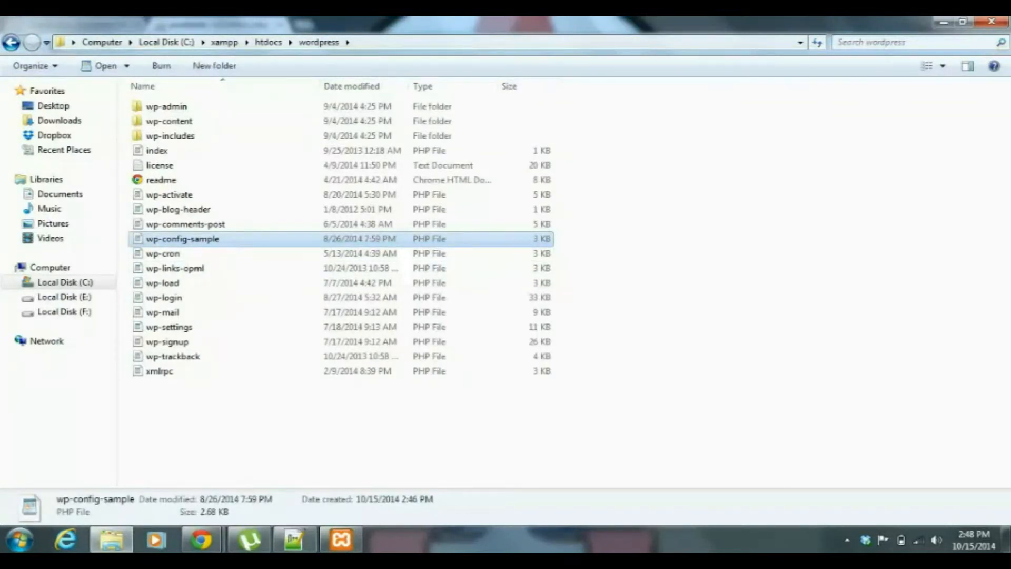
double_click(187, 240)
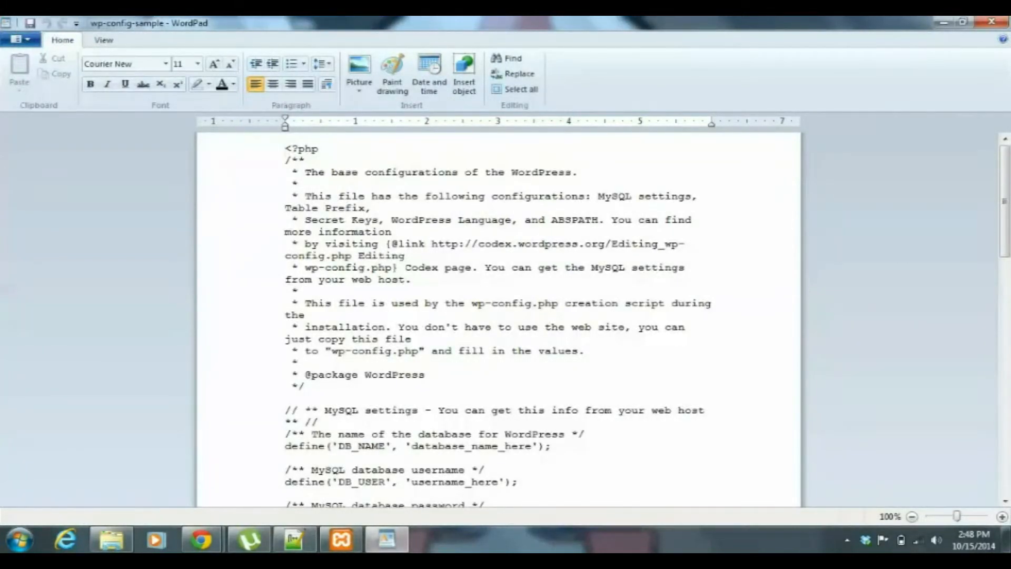
Replace the database_name_here placeholder in the DB_NAME definition with wordpress.
click(412, 447)
key(Delete)
key(Delete)
key(Delete)
key(Delete)
key(Delete)
key(Delete)
key(Delete)
key(Delete)
key(Delete)
key(Delete)
key(Delete)
key(Delete)
key(Delete)
key(Delete)
key(Delete)
key(Delete)
key(Delete)
key(Delete)
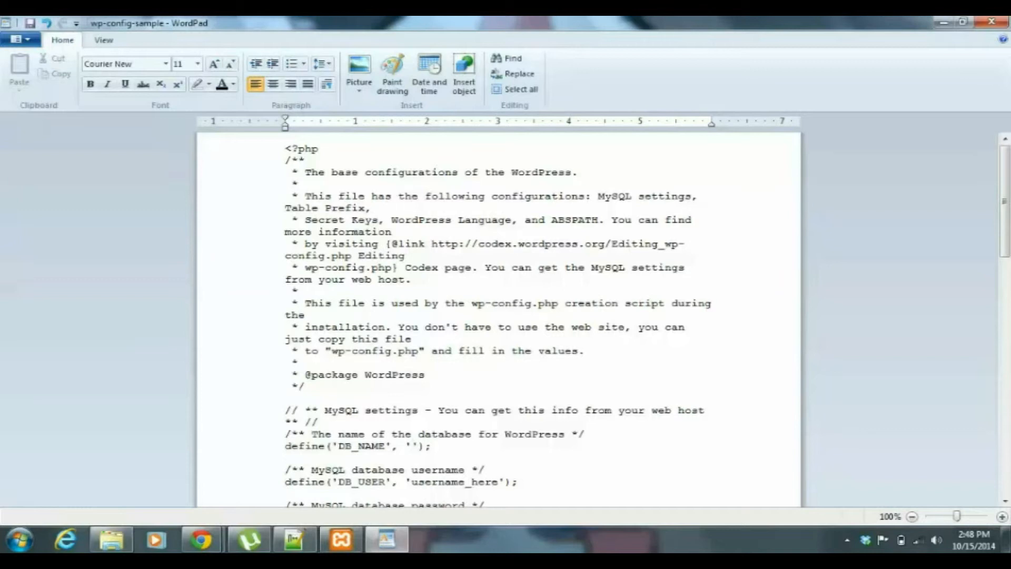
text(wordpress)
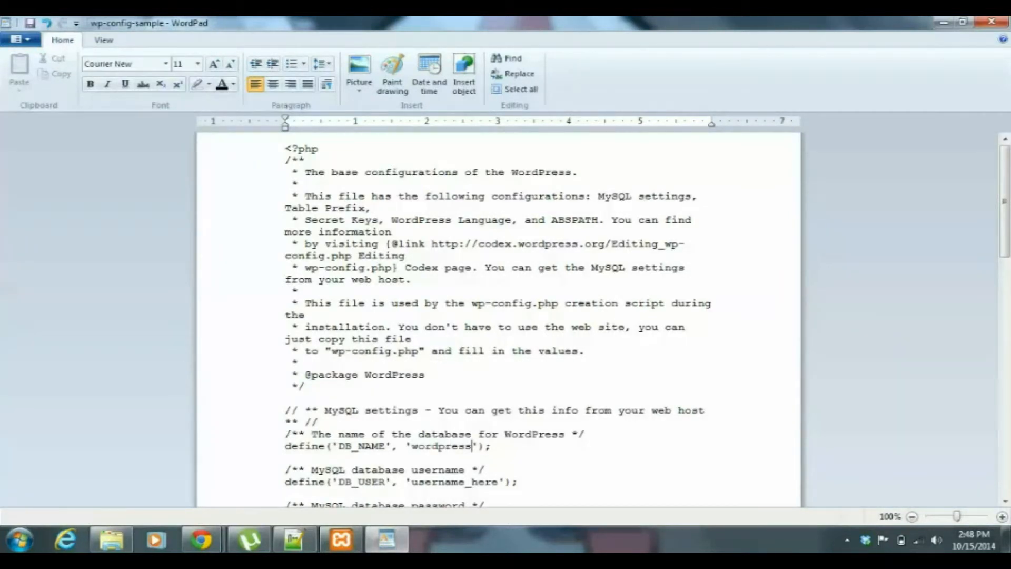
Replace the username_here placeholder in the DB_USER definition with root.
click(412, 482)
key(Delete)
key(Delete)
key(Delete)
key(Delete)
key(Delete)
key(Delete)
key(Delete)
key(Delete)
key(Delete)
key(Delete)
key(Delete)
key(Delete)
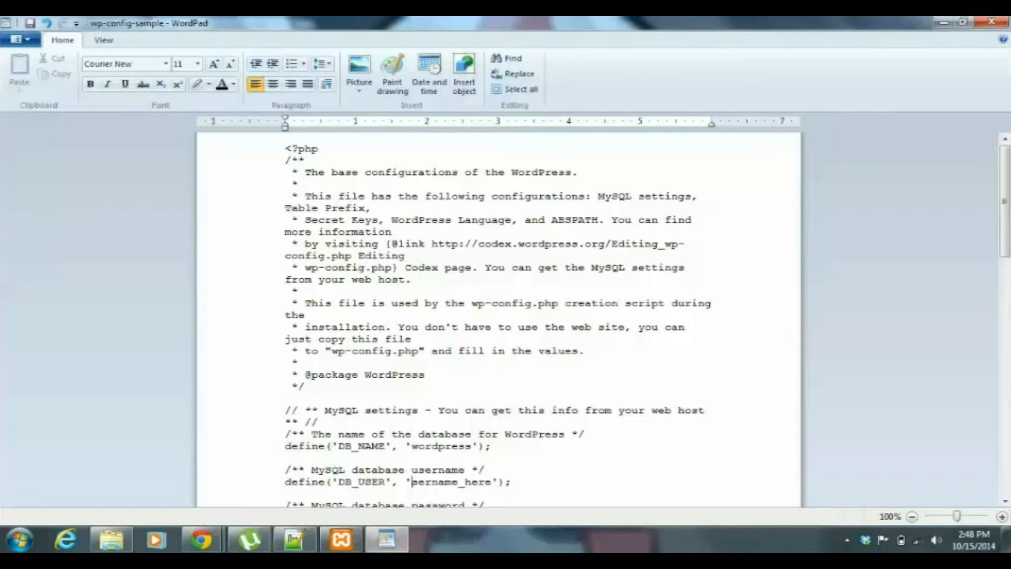
key(Delete)
text(root)
Remove the password_here placeholder from the DB_PASSWORD definition, leaving an empty pair of single quotes.
key(Down)
key(Down)
key(Down)
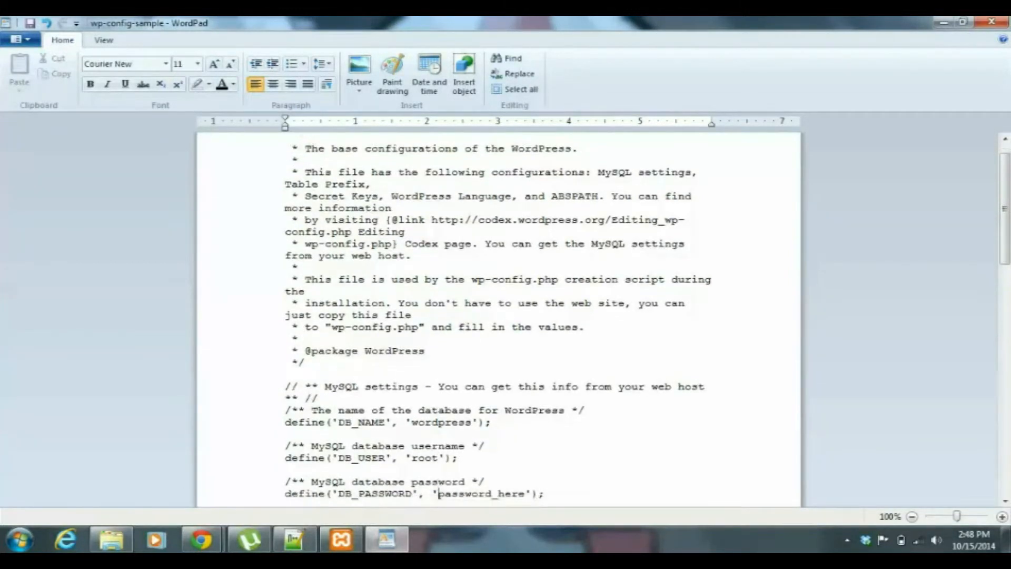
key(Delete)
key(Delete)
key(Delete)
key(Delete)
key(Delete)
key(Delete)
key(Delete)
key(Delete)
key(Delete)
key(Delete)
key(Delete)
key(Delete)
key(Delete)
key(Delete)
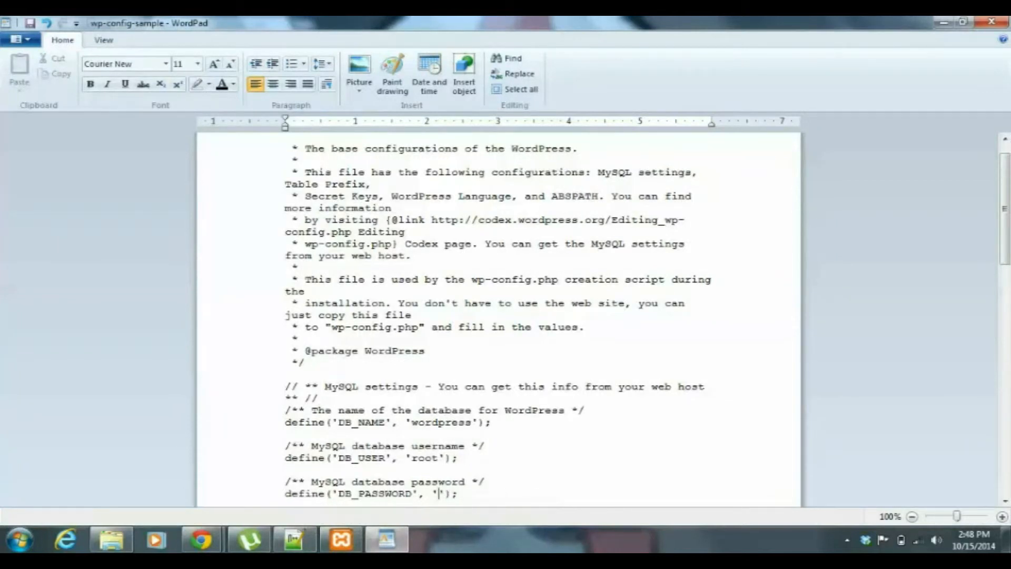
text(')
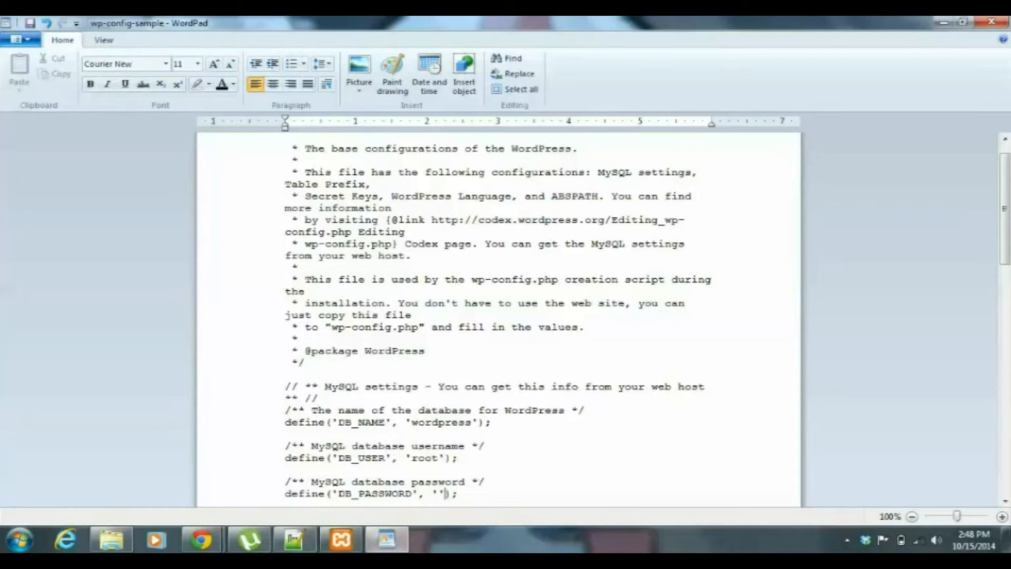
Save a copy of the edited configuration as wp-config.php in the wordpress folder and close WordPad.
click(20, 39)
mouse_move(51, 156)
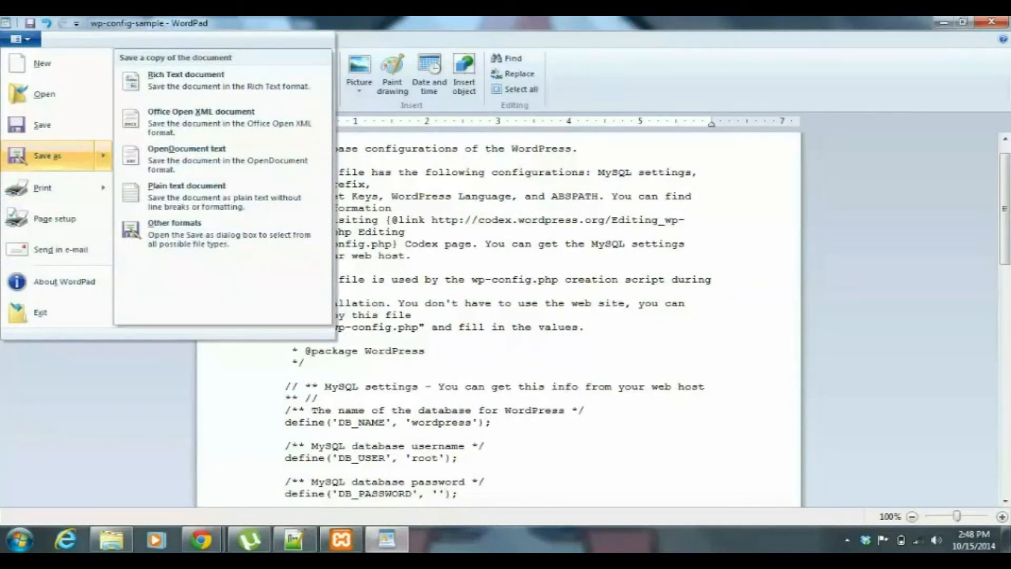
click(50, 156)
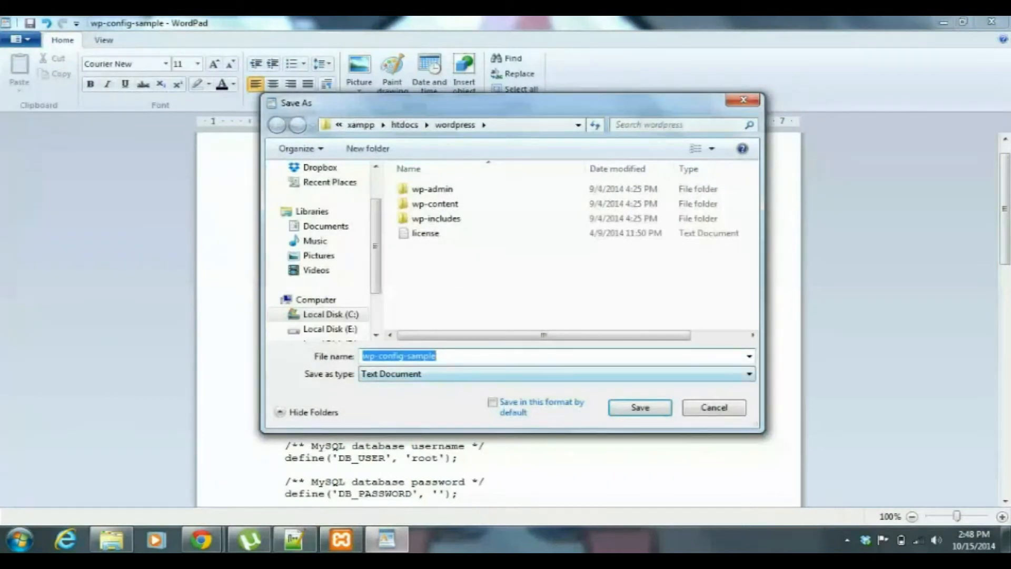
key(End)
key(BackSpace)
key(BackSpace)
key(BackSpace)
key(BackSpace)
key(BackSpace)
key(BackSpace)
key(BackSpace)
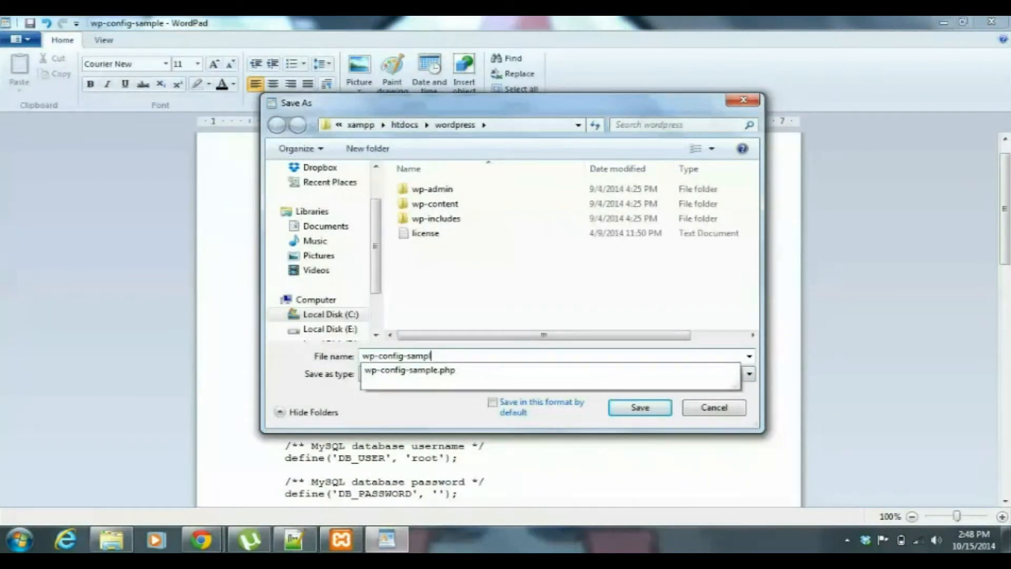
text(.php)
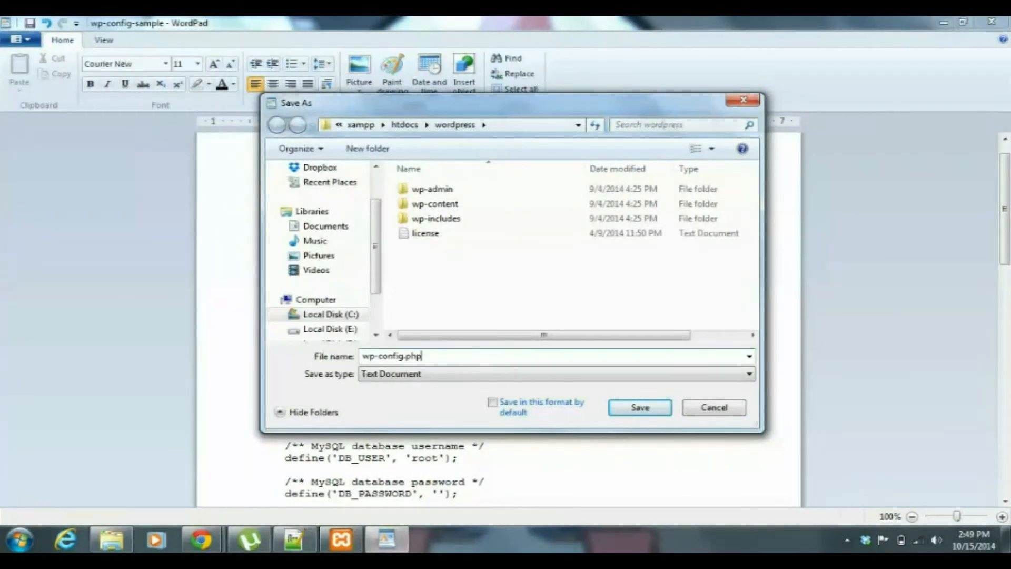
key(Return)
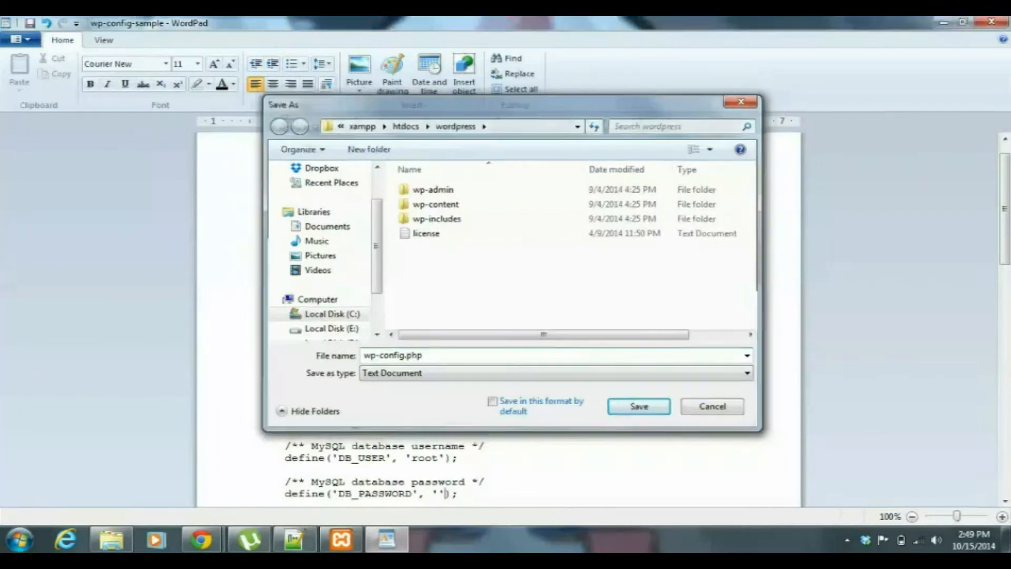
click(993, 22)
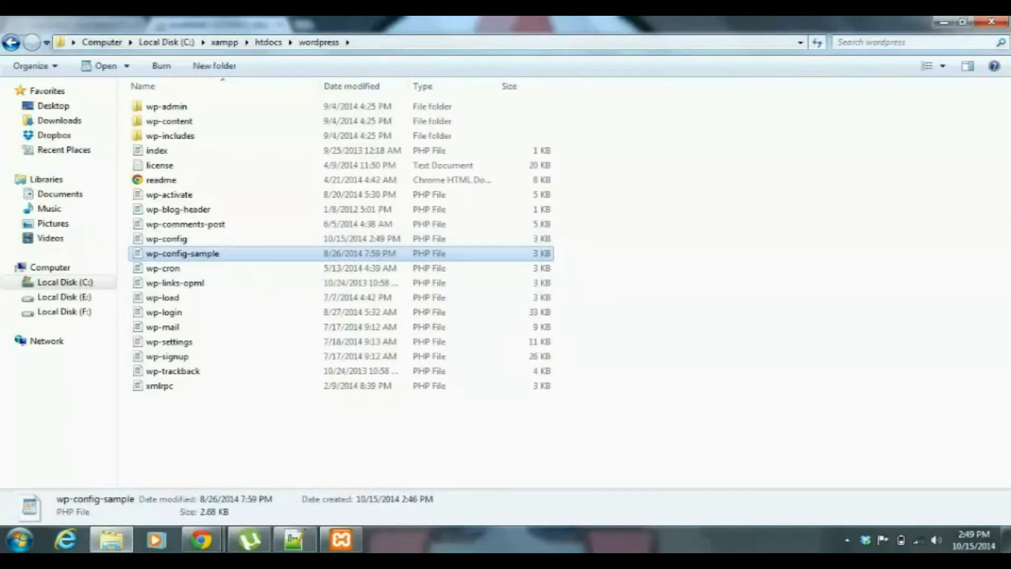
Switch to the Chrome window and load localhost/wordpress in a new tab.
click(944, 23)
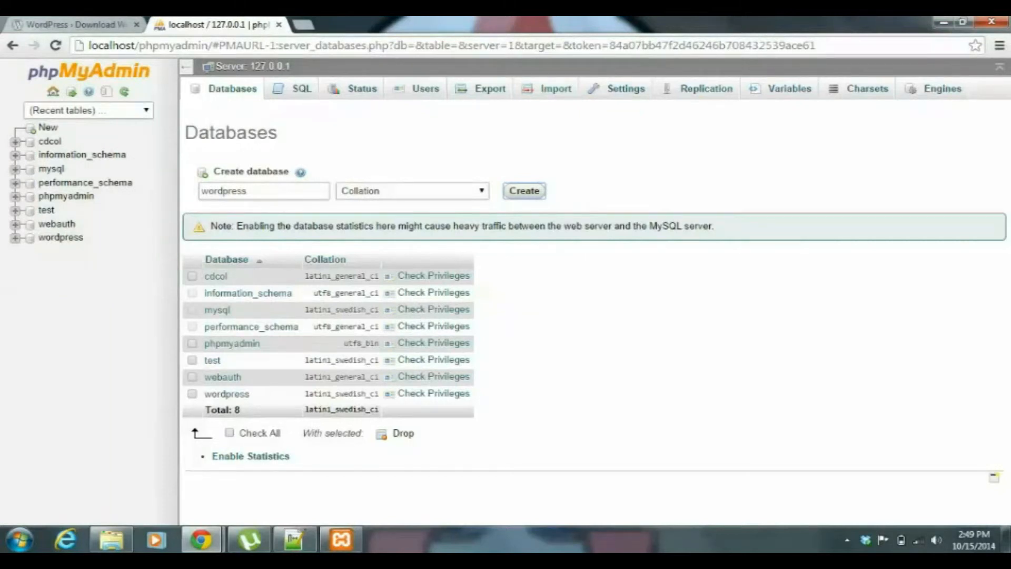
click(303, 24)
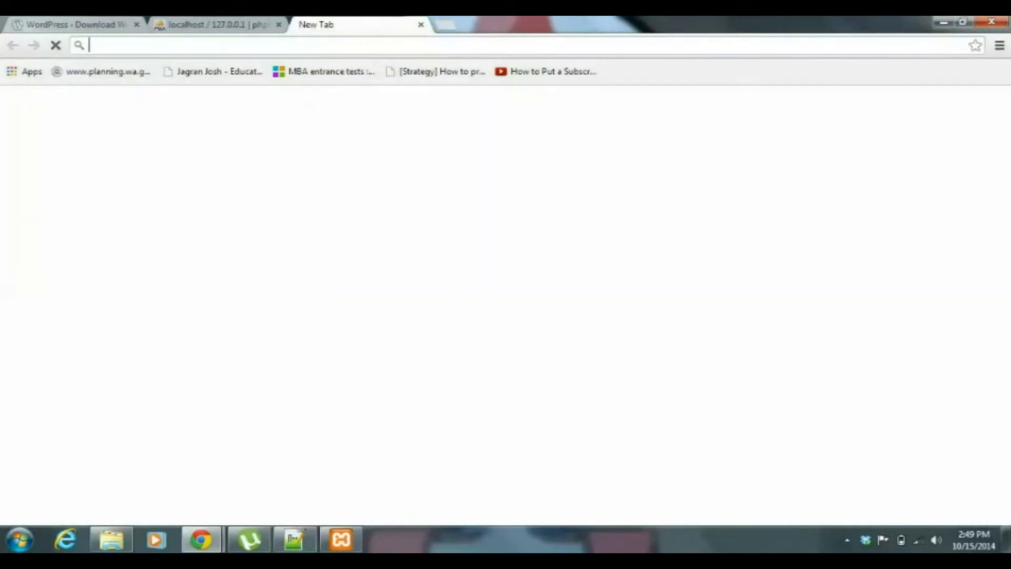
text(loca)
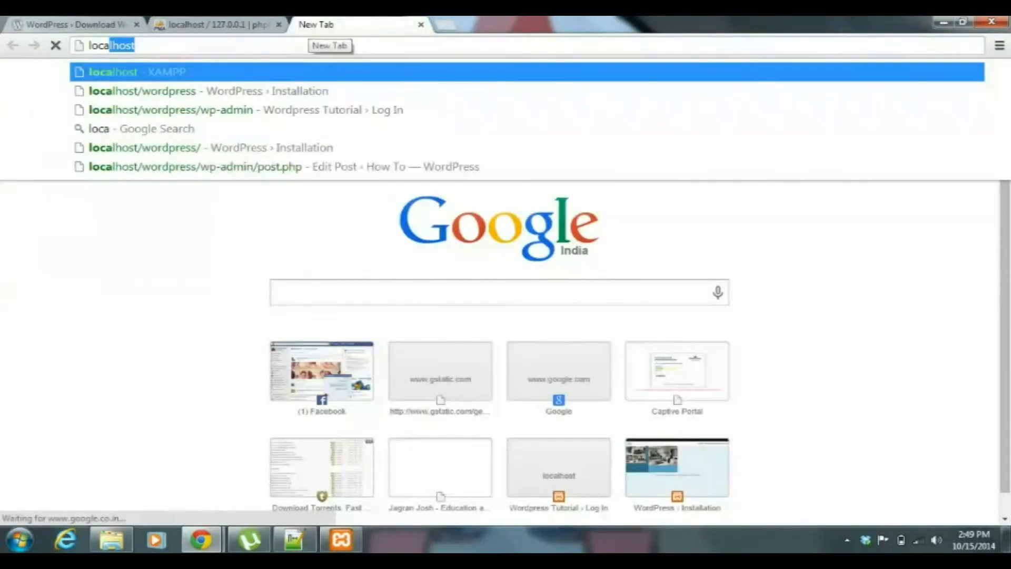
text(lhost)
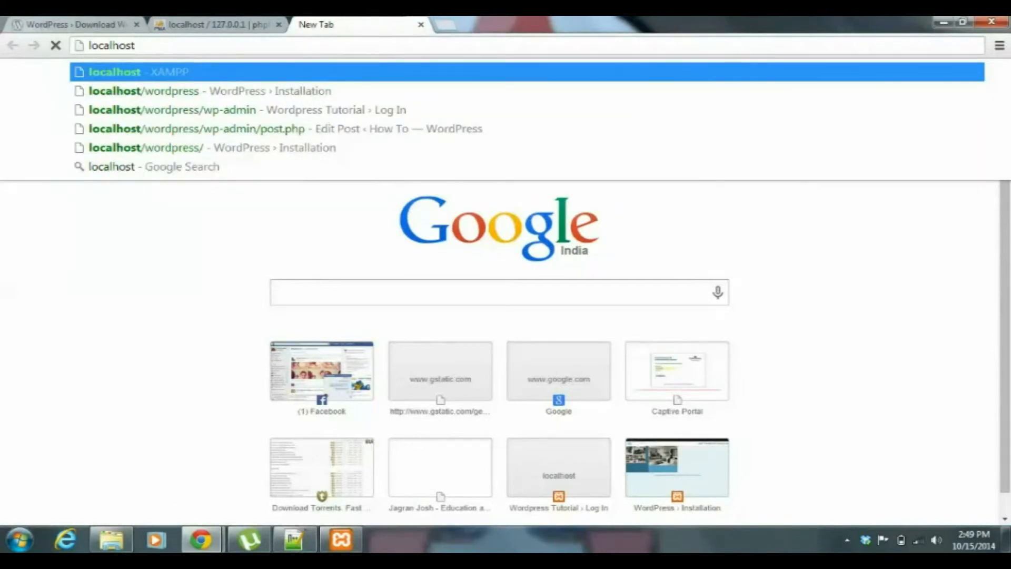
text(/wordpress)
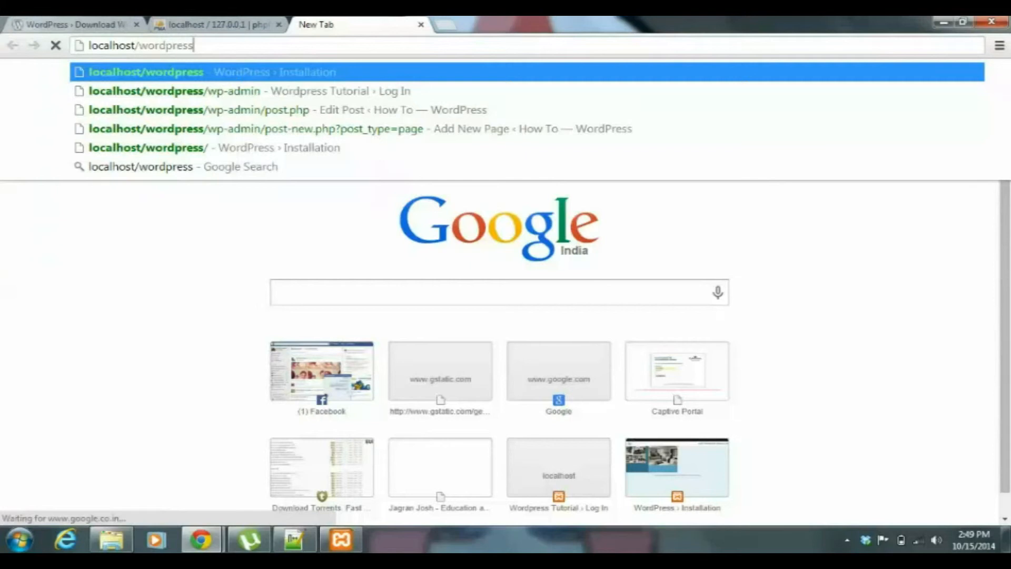
key(Return)
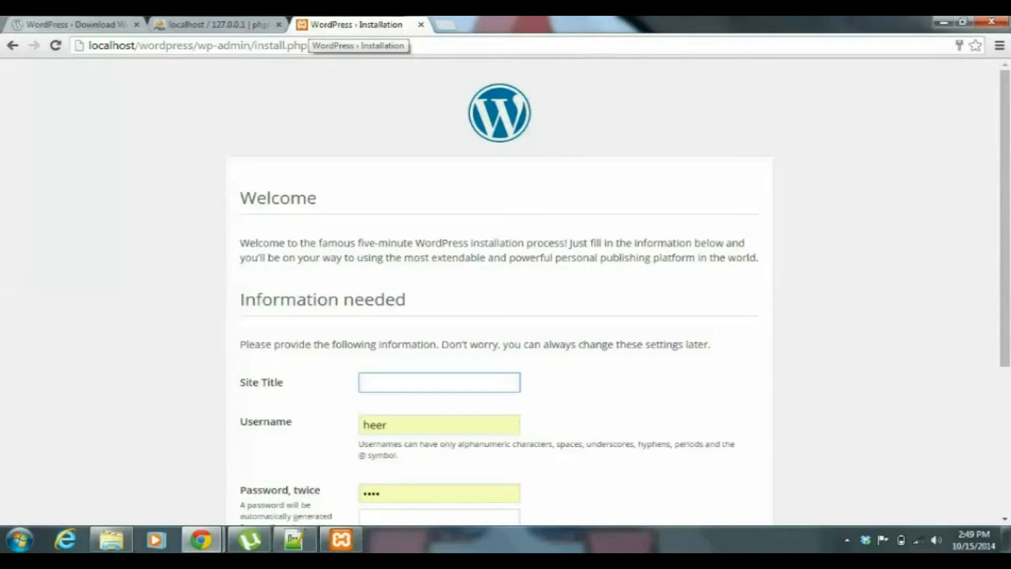
Set the site title to Wordpress Tutorial in the WordPress installation form.
drag(240, 258, 759, 258)
scroll(499, 291, down, 1)
scroll(499, 291, down, 2)
click(606, 243)
scroll(499, 291, down, 1)
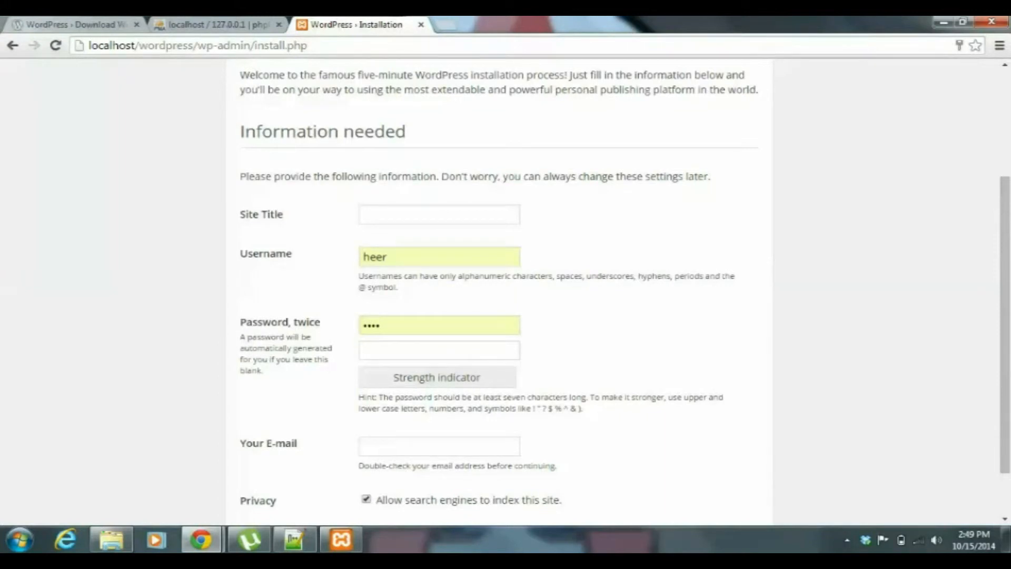
mouse_move(283, 215)
mouse_down()
mouse_move(240, 215)
mouse_move(295, 201)
mouse_up()
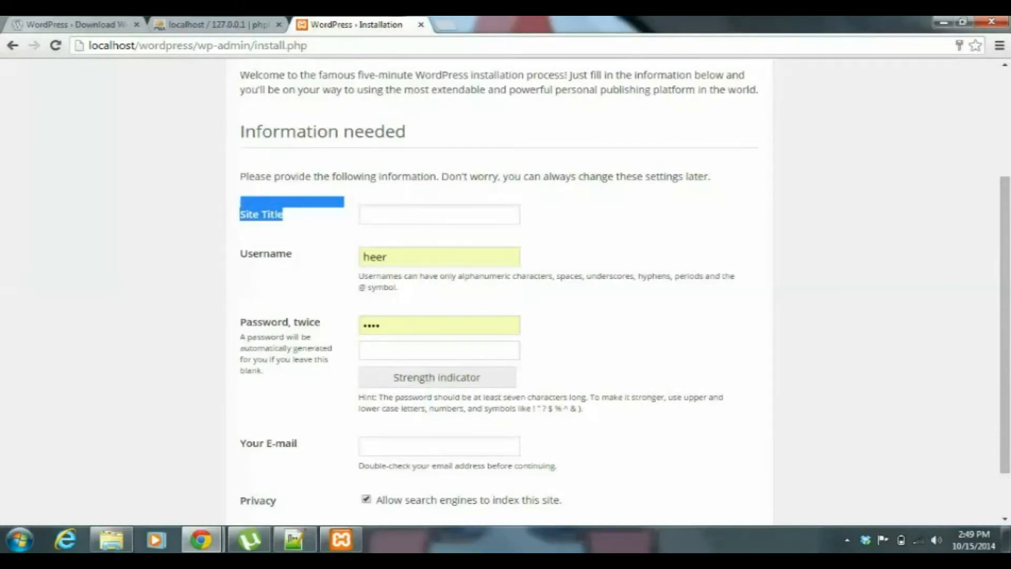
click(311, 210)
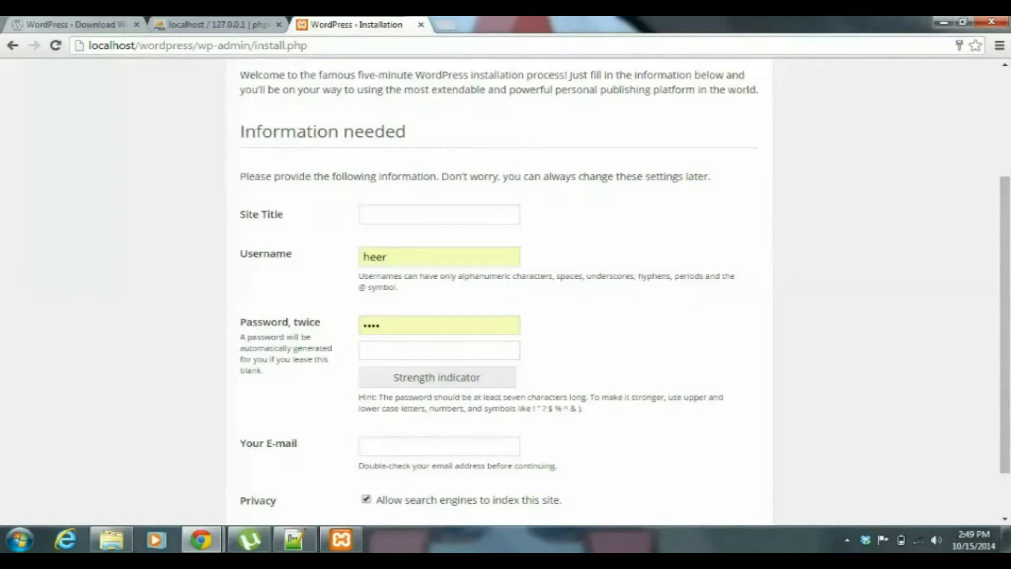
click(440, 214)
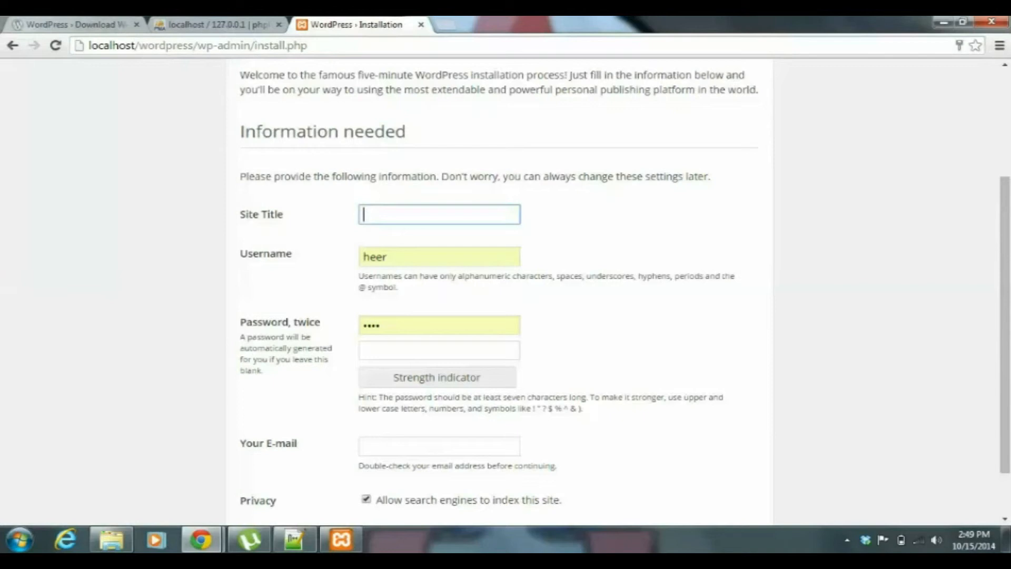
text(wordpress)
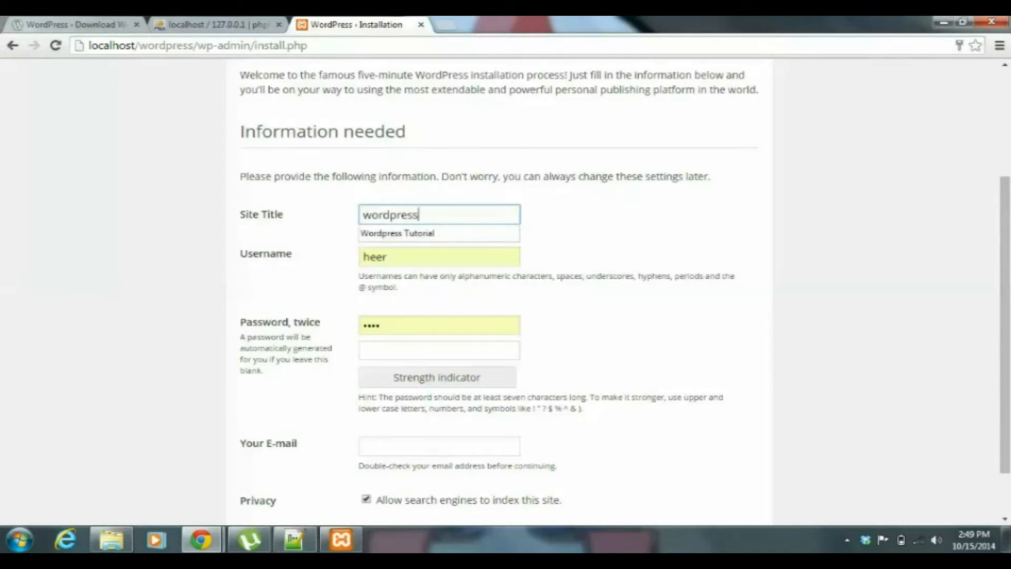
key(Down)
key(Return)
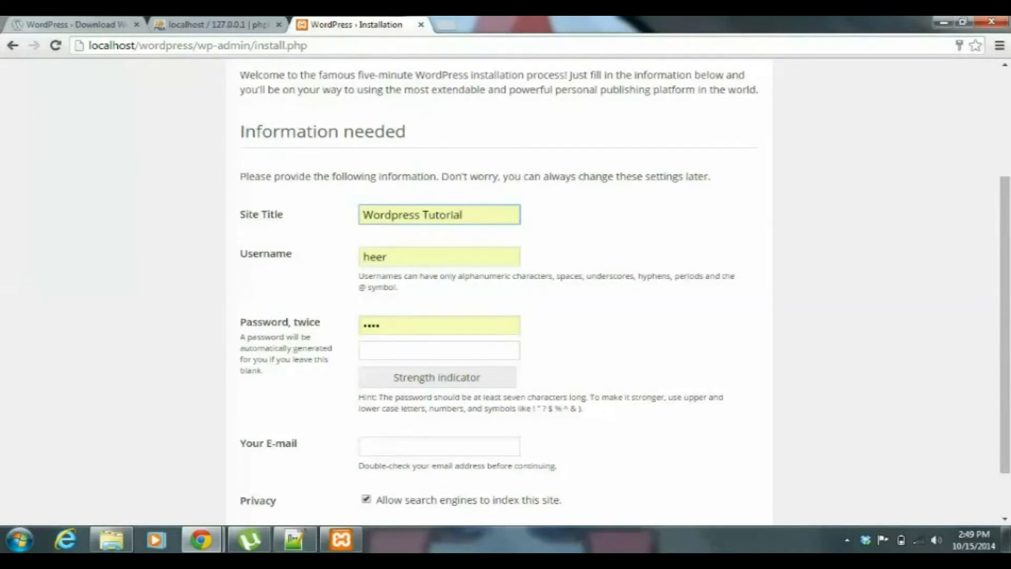
Replace the prefilled username in the installation form with batman.
click(439, 256)
key(BackSpace)
key(BackSpace)
key(BackSpace)
key(BackSpace)
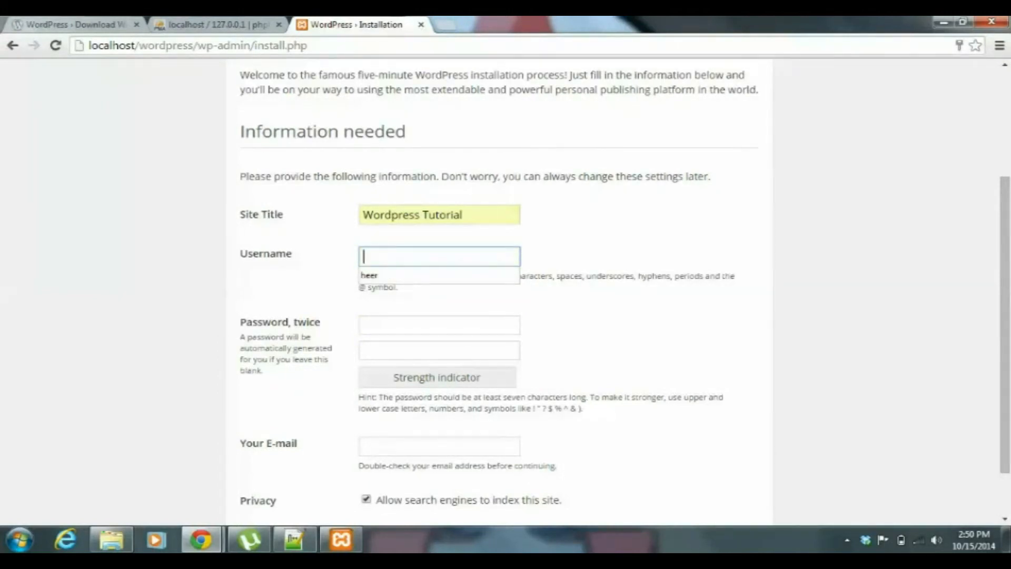
text(batman)
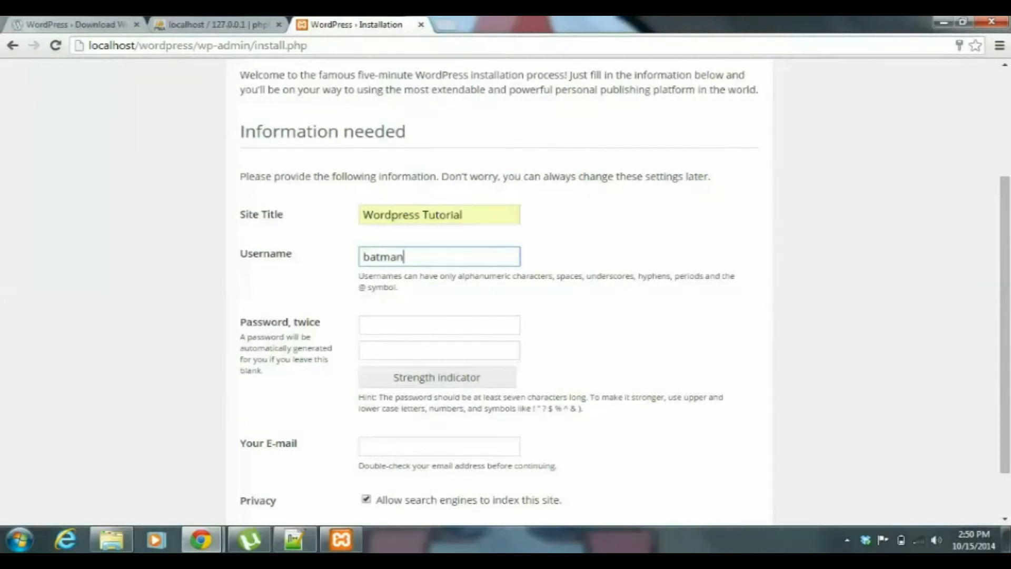
Enter the account password in both password fields of the installation form.
key(Tab)
text(1234)
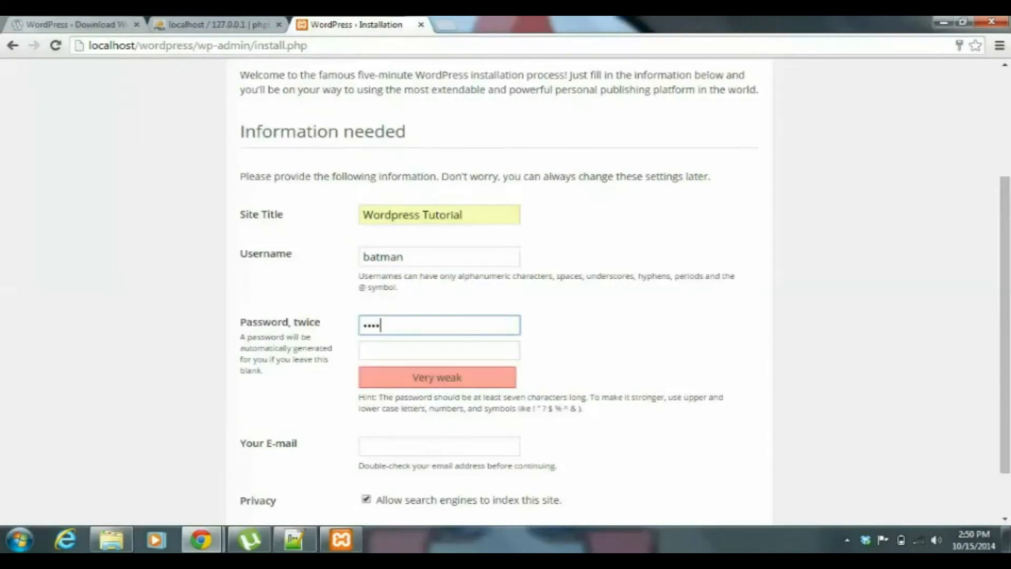
key(Tab)
text(1234)
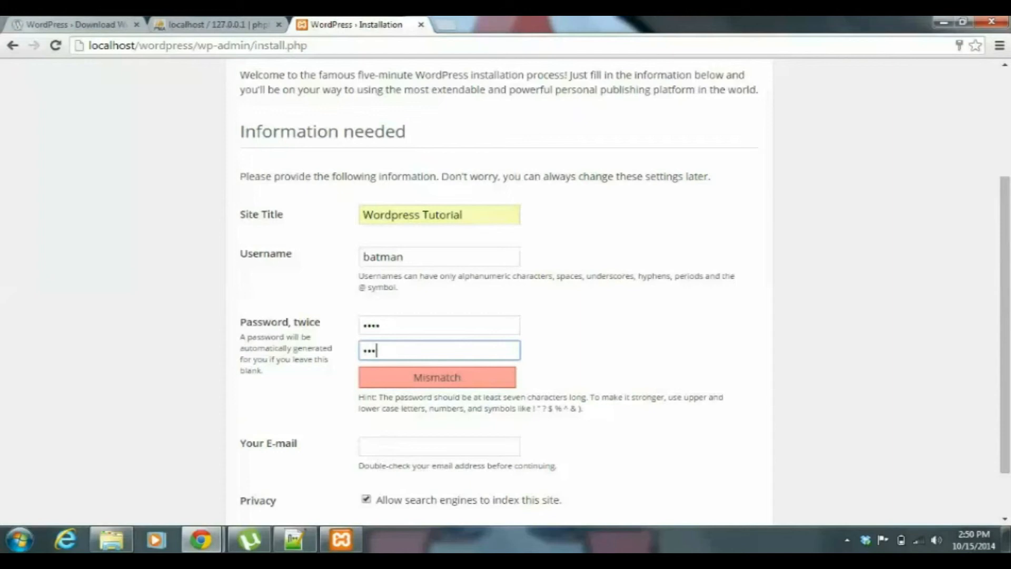
Fill in the administrator's e-mail address with the second saved suggestion.
key(Tab)
key(Down)
key(Down)
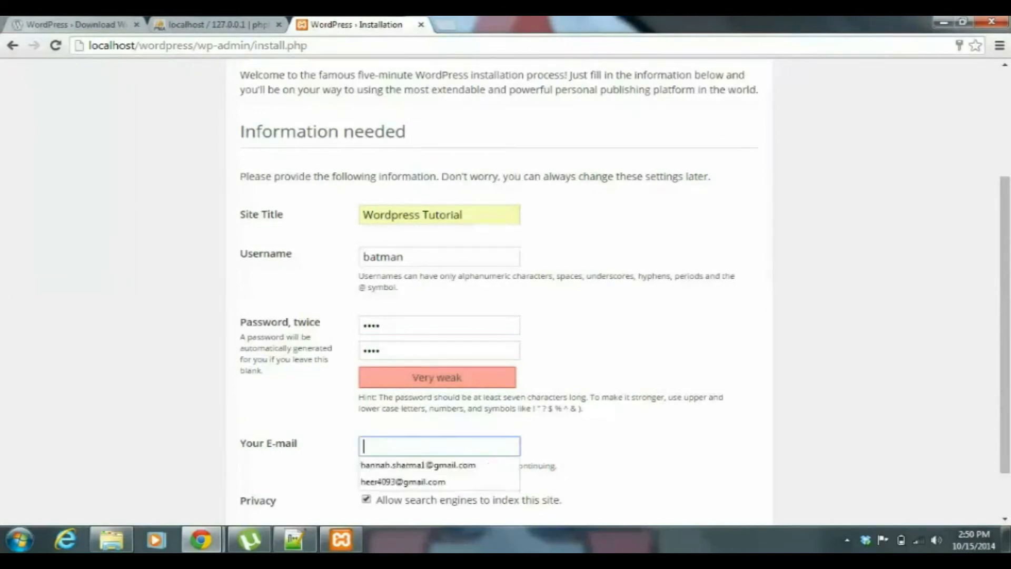
key(Down)
key(Return)
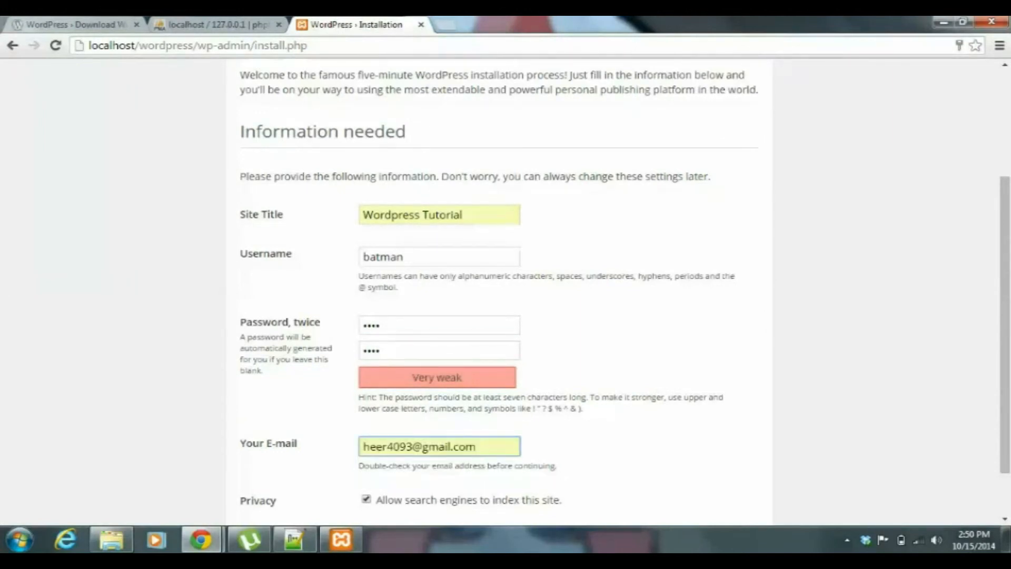
Submit the completed form to install WordPress.
key(Tab)
key(Tab)
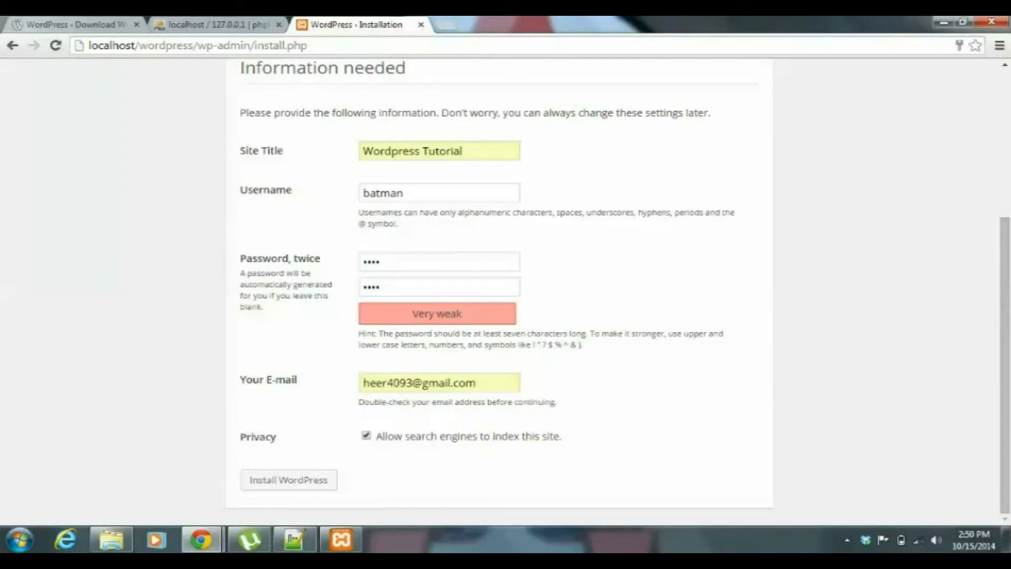
key(Tab)
key(Return)
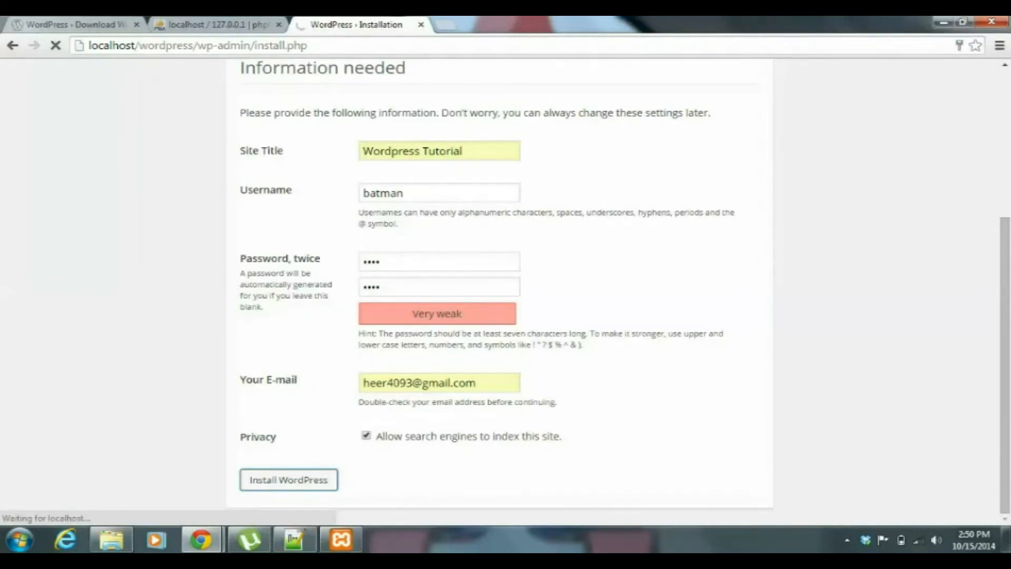
drag(409, 193, 362, 193)
key(Tab)
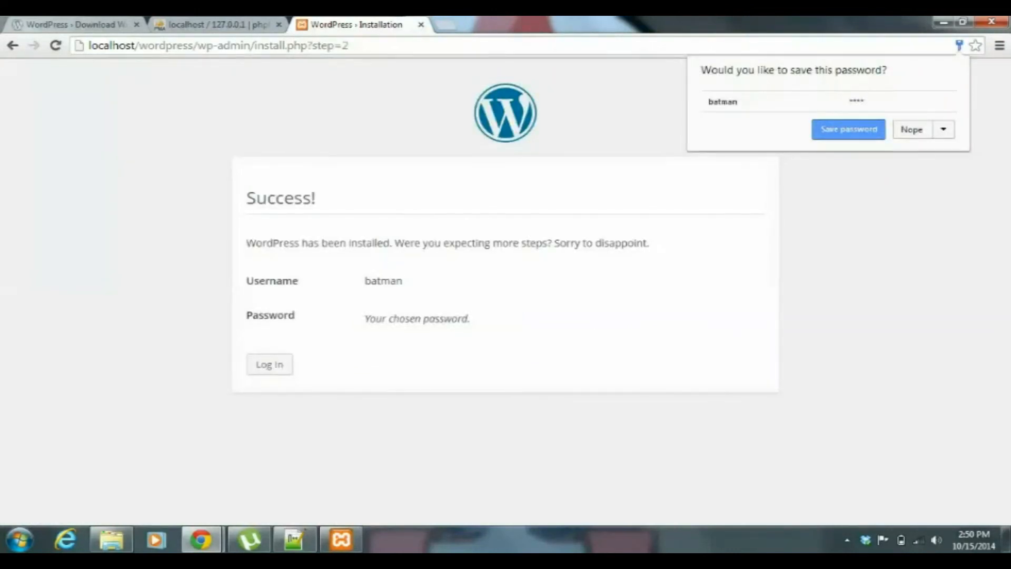
Dismiss the browser's offer to save the password and proceed to the WordPress login page.
key(Escape)
click(269, 364)
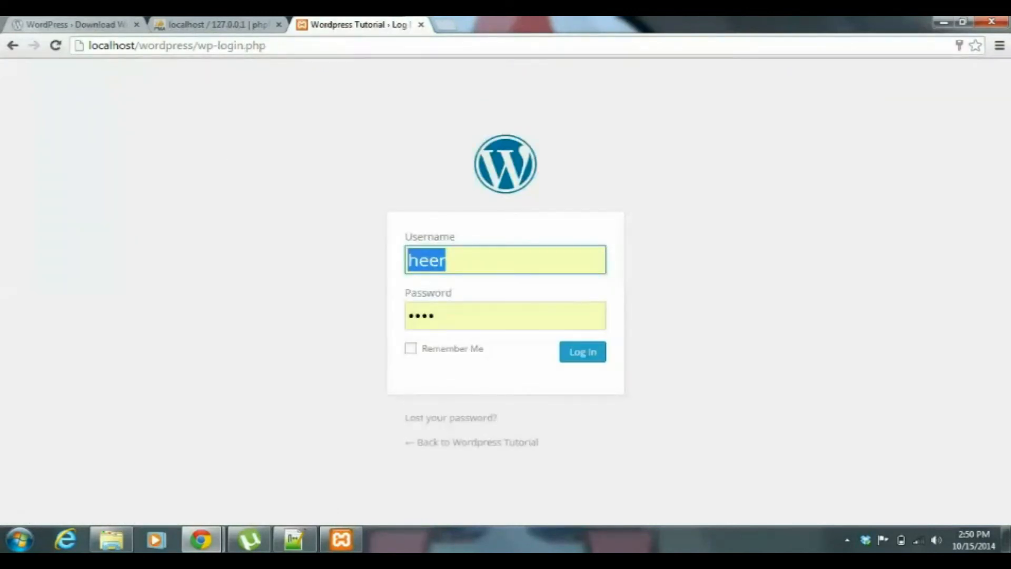
drag(369, 126, 622, 417)
click(627, 419)
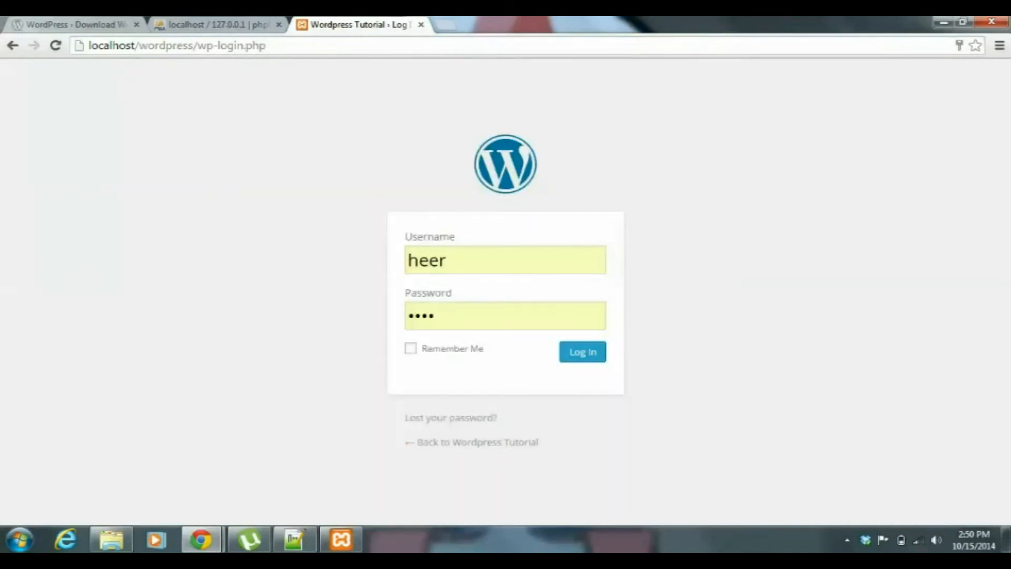
Open a new blank browser tab and return to the WordPress login page.
key(ctrl+t)
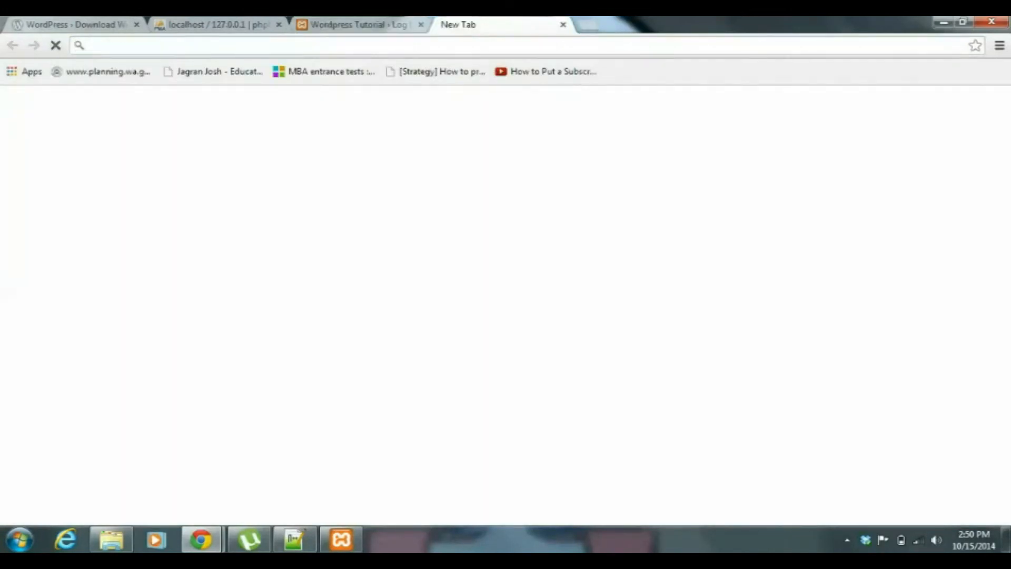
click(365, 24)
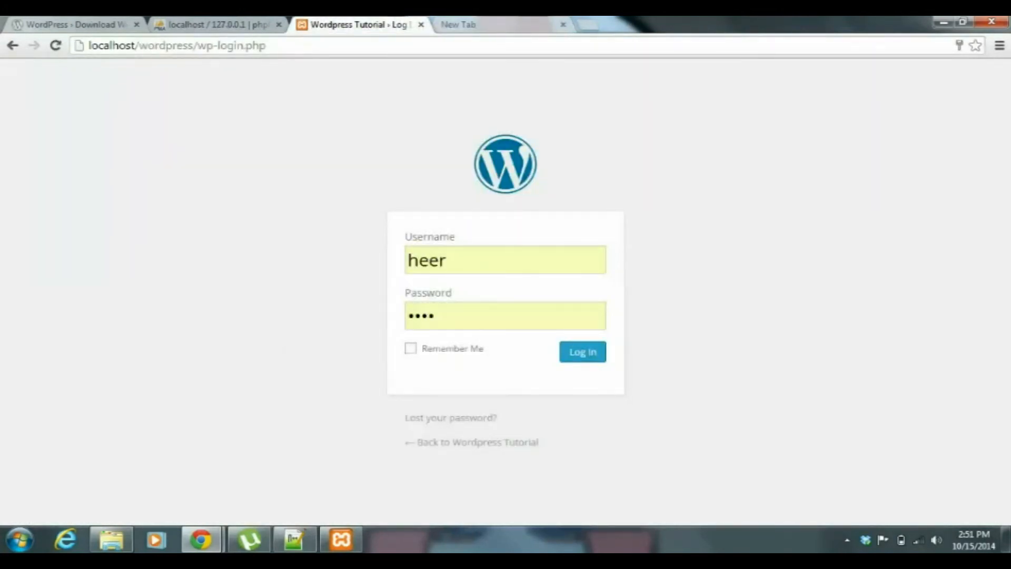
Load localhost/wordpress/wp-admin in the blank browser tab and close the older, duplicate WordPress login tab.
click(458, 24)
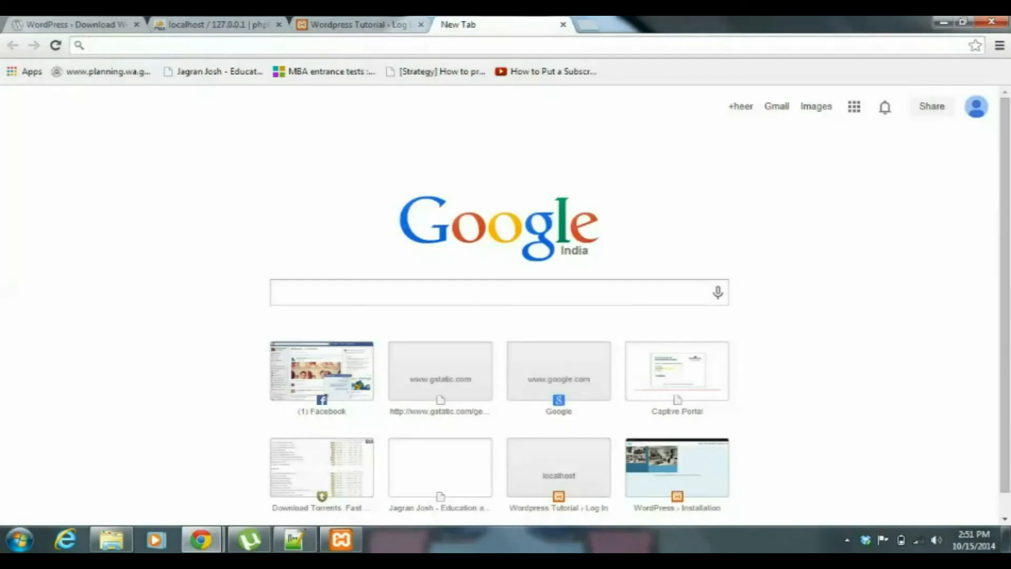
text(localhost)
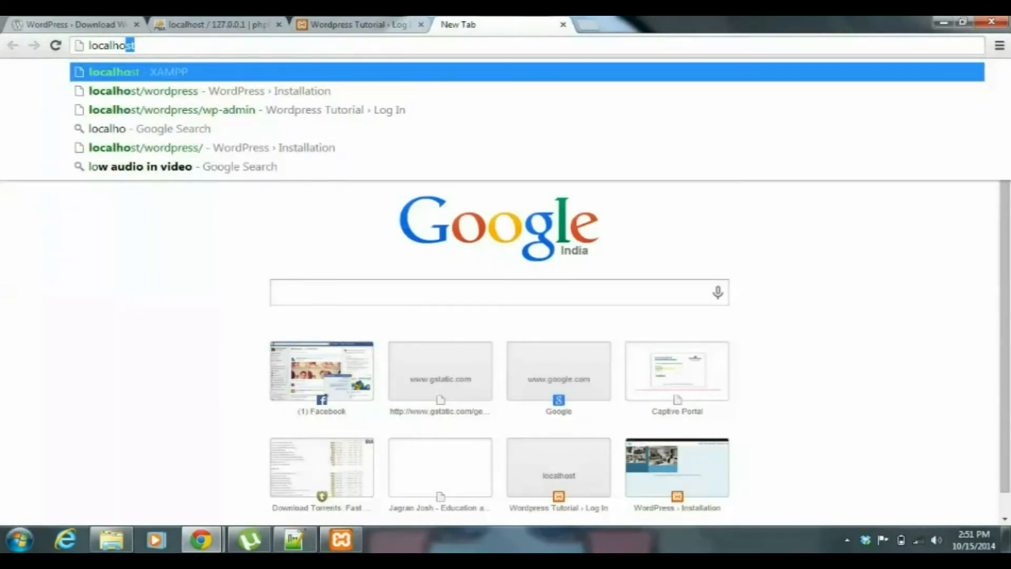
text(/wordpree)
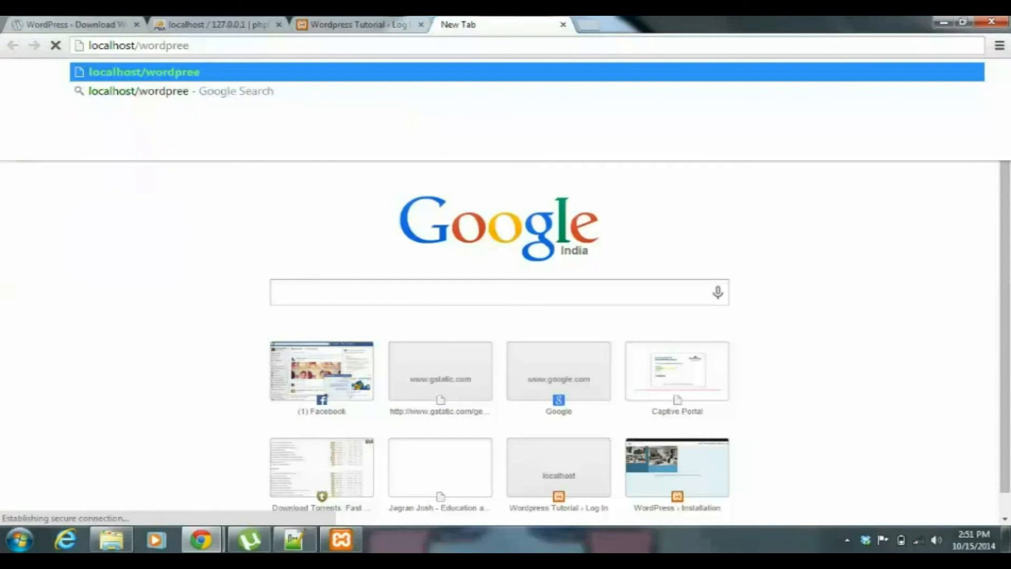
key(BackSpace)
text(ss)
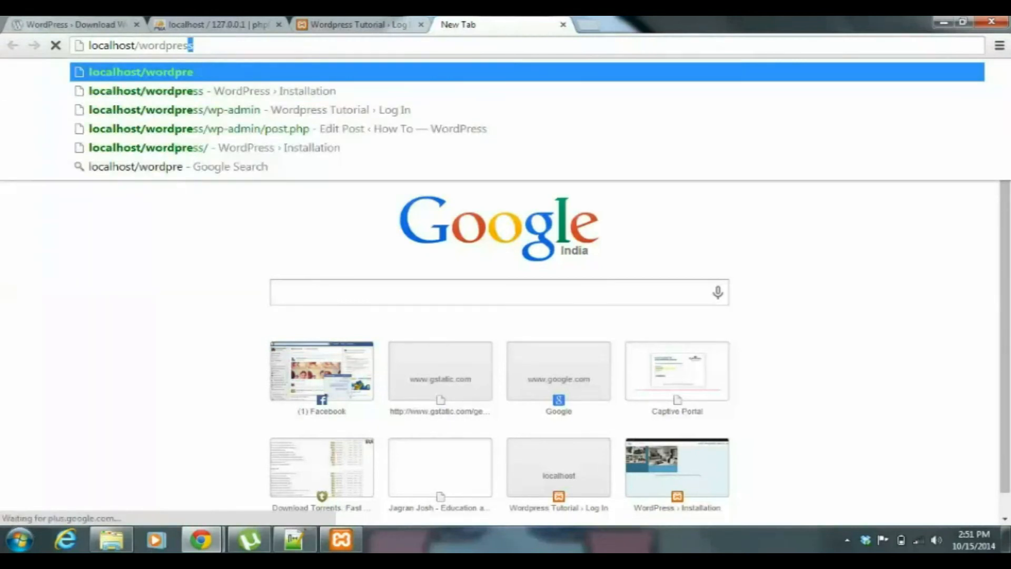
text(/wp-)
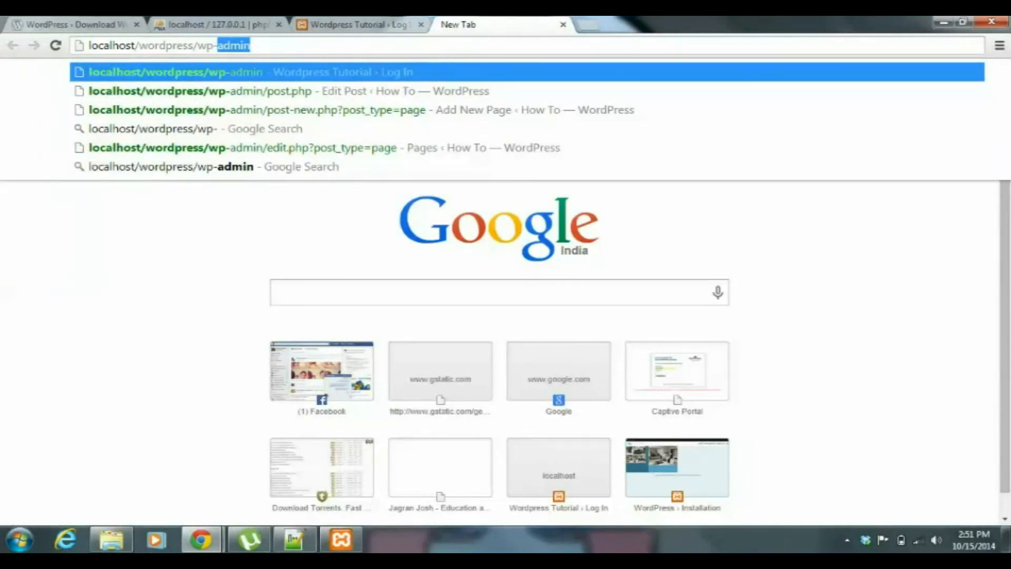
text(admin)
key(Return)
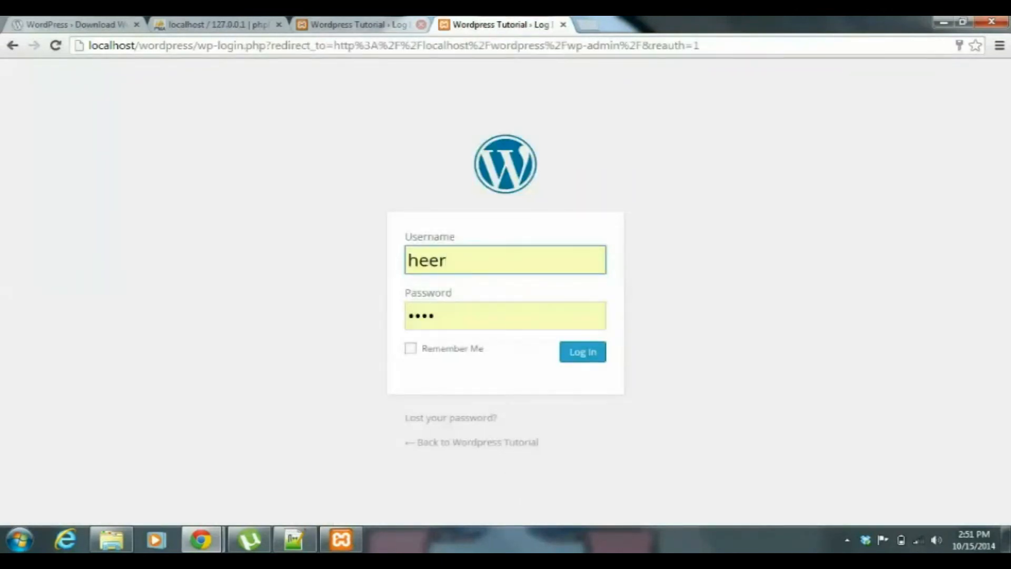
key(ctrl+w)
Replace the prefilled username with batman, enter the account password, and log in to the WordPress dashboard.
key(BackSpace)
key(BackSpace)
key(BackSpace)
key(BackSpace)
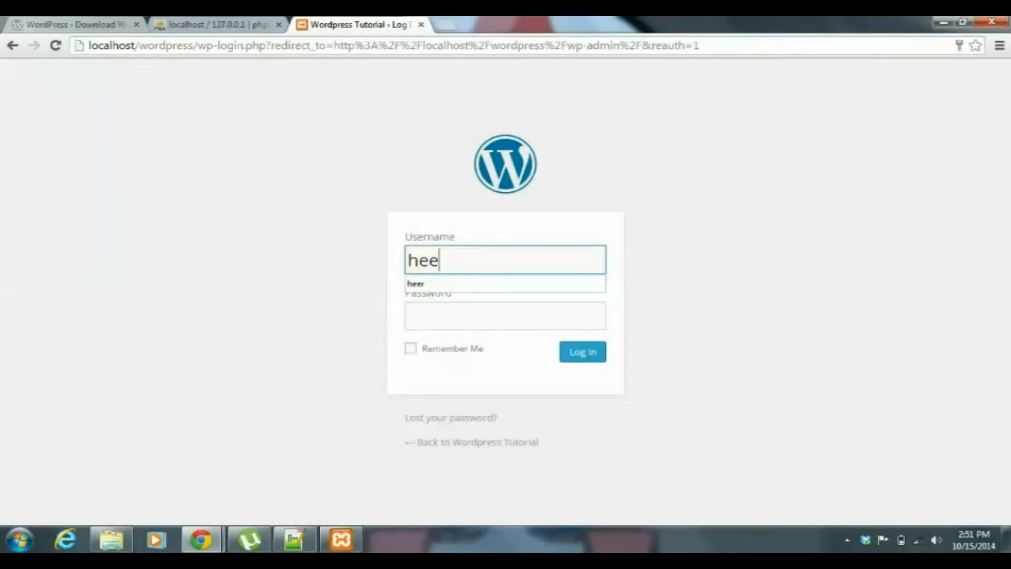
text(batman)
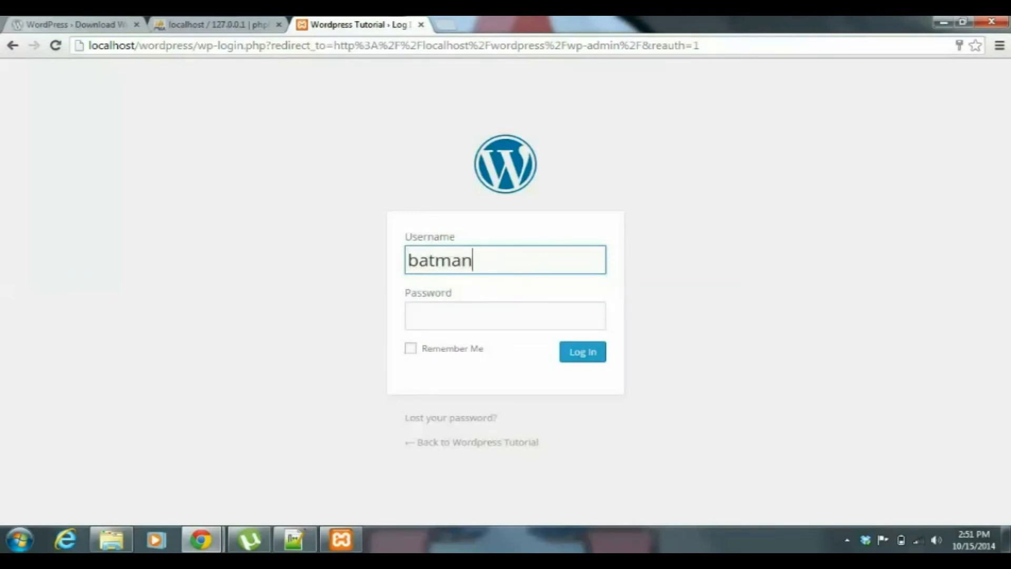
key(Tab)
text(****)
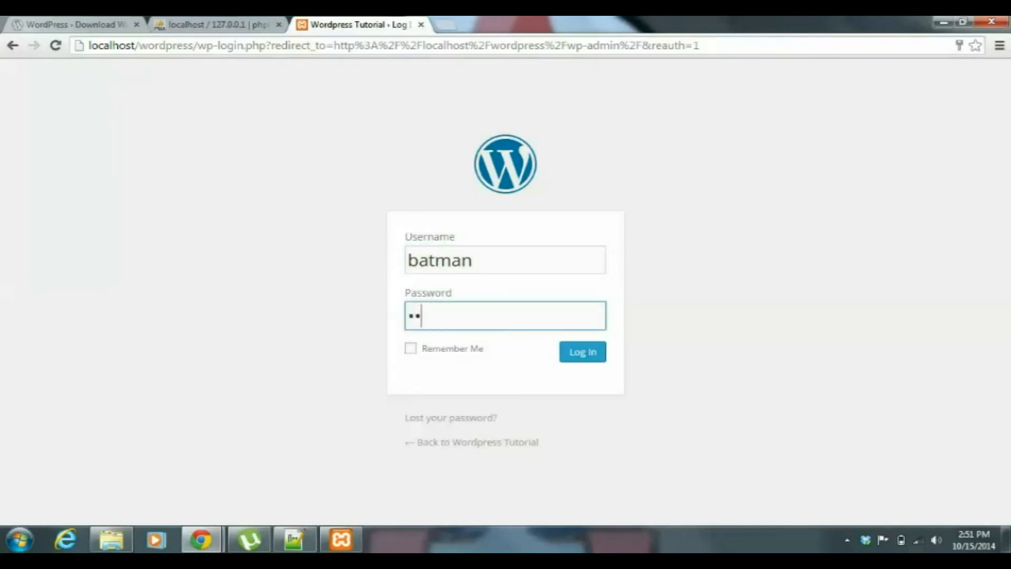
key(Return)
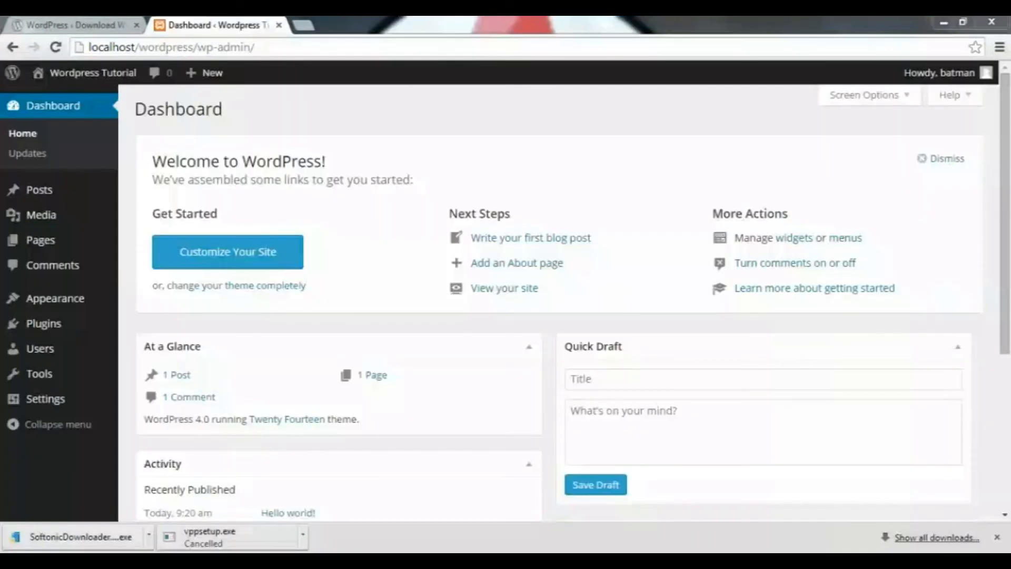